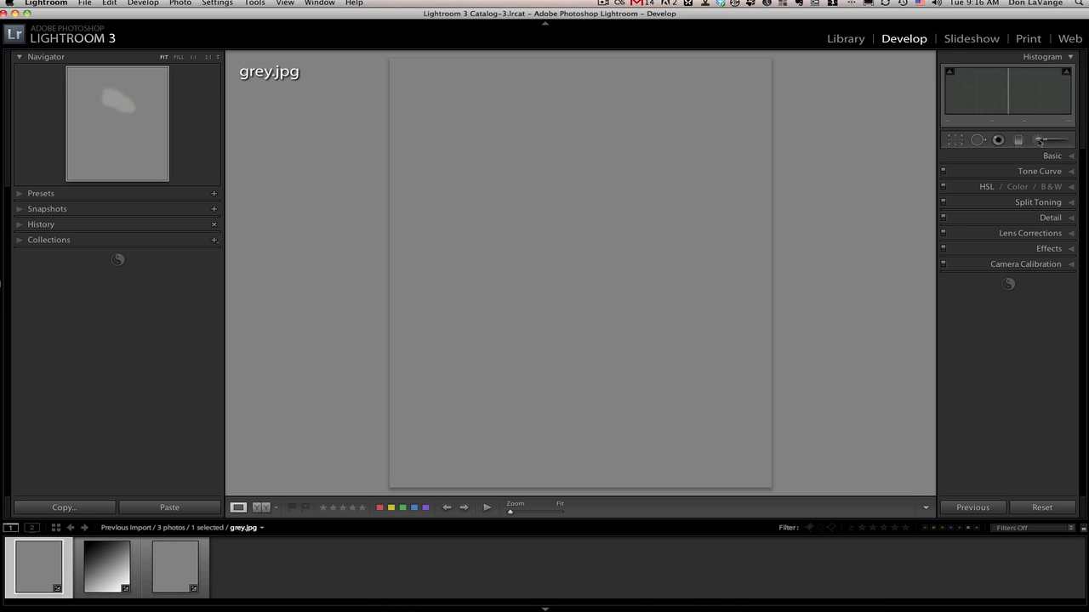
# Activate the Adjustment Brush, reduce its size to 7, and paint a zigzag stroke with Brightness 26 across the upper part of the grey image.
pyautogui.click(1038, 141)
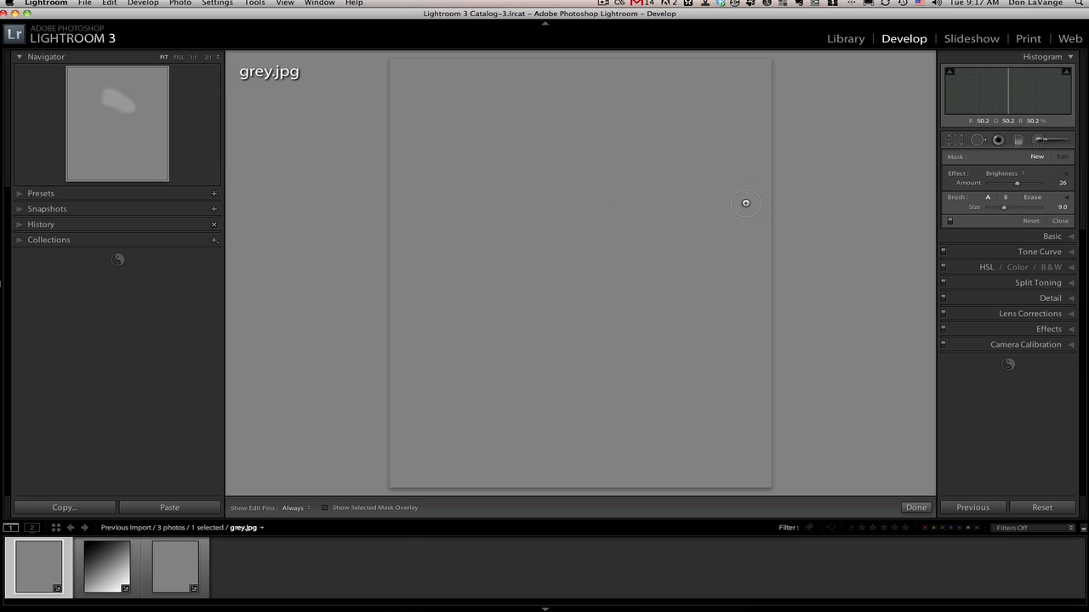
pyautogui.scroll(-1, 745, 203)
pyautogui.press('h')
pyautogui.moveTo(499, 162)
pyautogui.mouseDown()
pyautogui.moveTo(563, 169)
pyautogui.moveTo(640, 232)
pyautogui.moveTo(574, 214)
pyautogui.moveTo(608, 252)
pyautogui.moveTo(547, 243)
pyautogui.mouseUp()
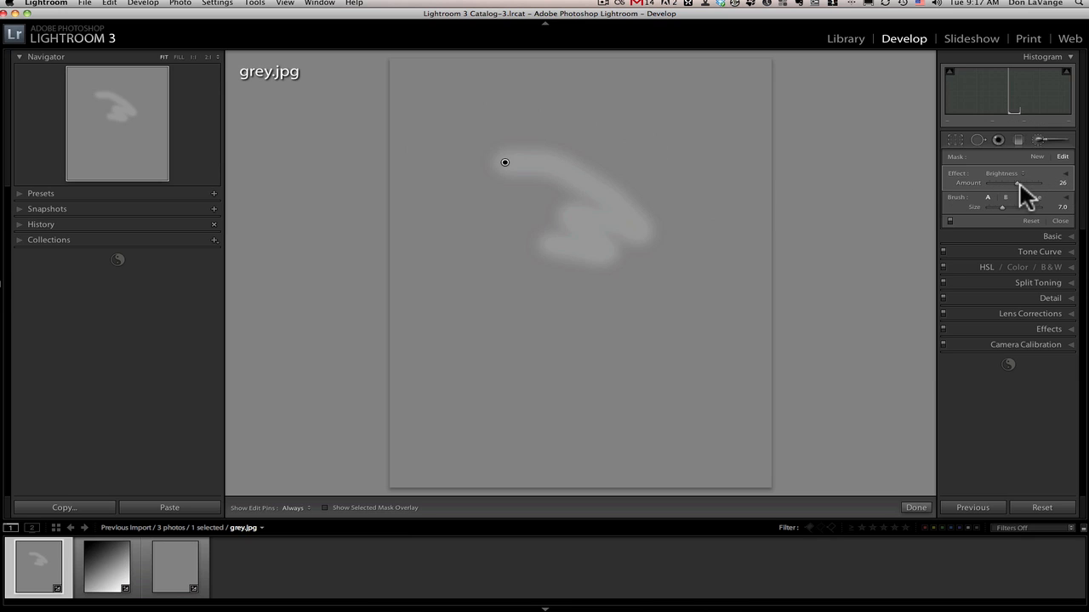
# Start a new mask with Brightness 106 and paint a bright diagonal stroke below the first one.
pyautogui.click(1037, 156)
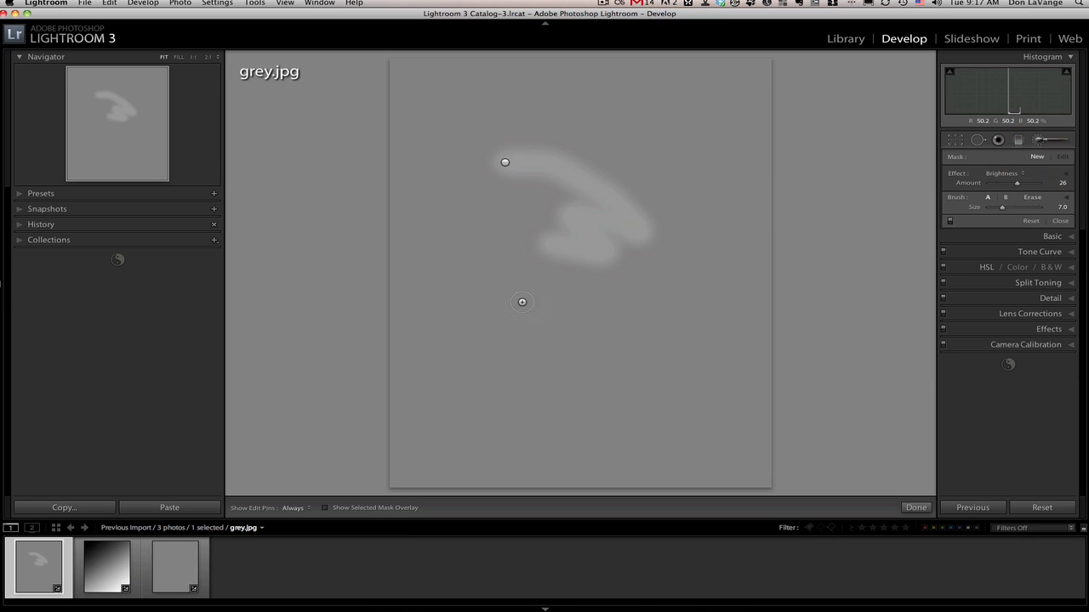
pyautogui.moveTo(1017, 182); pyautogui.dragTo(1027, 184)
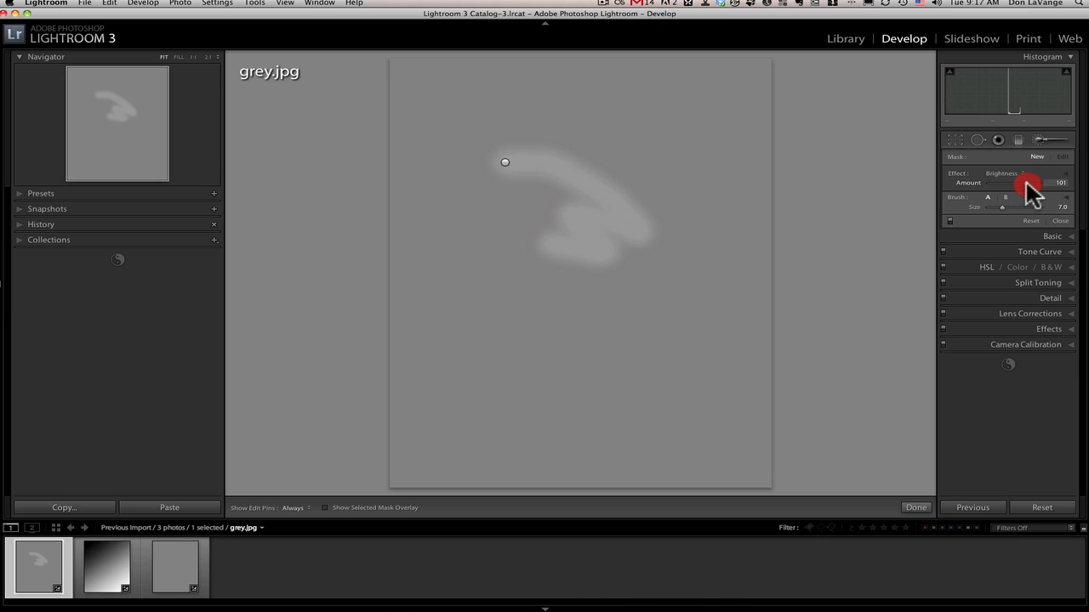
pyautogui.moveTo(499, 262)
pyautogui.mouseDown()
pyautogui.moveTo(609, 334)
pyautogui.moveTo(587, 345)
pyautogui.mouseUp()
# Start another mask with Brightness -87 and paint a dark stroke in the lower part of the image.
pyautogui.click(1037, 157)
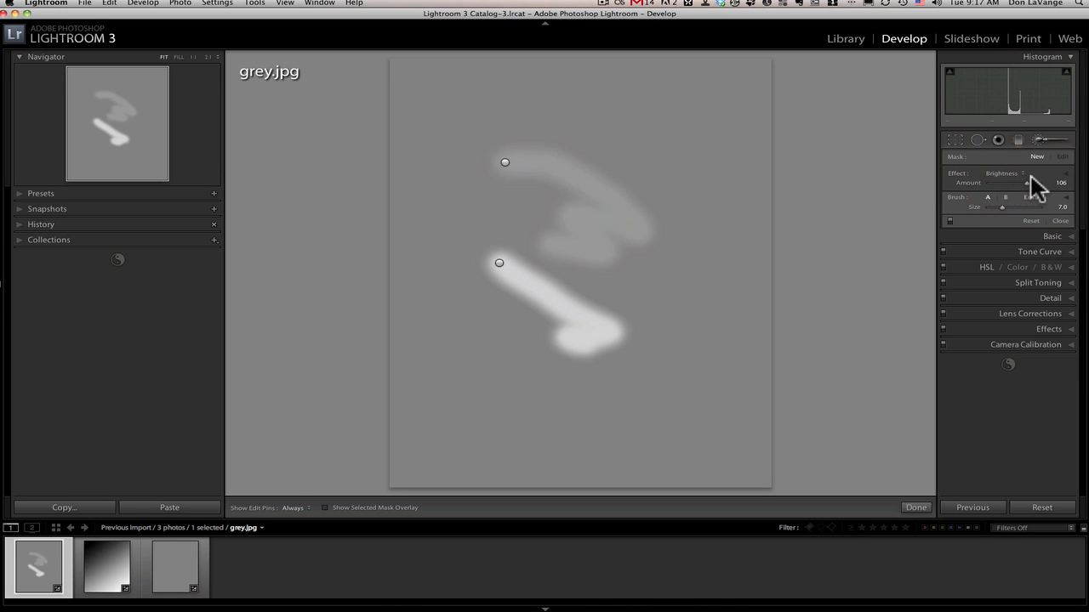
pyautogui.moveTo(1030, 182); pyautogui.dragTo(1003, 184)
pyautogui.press('h')
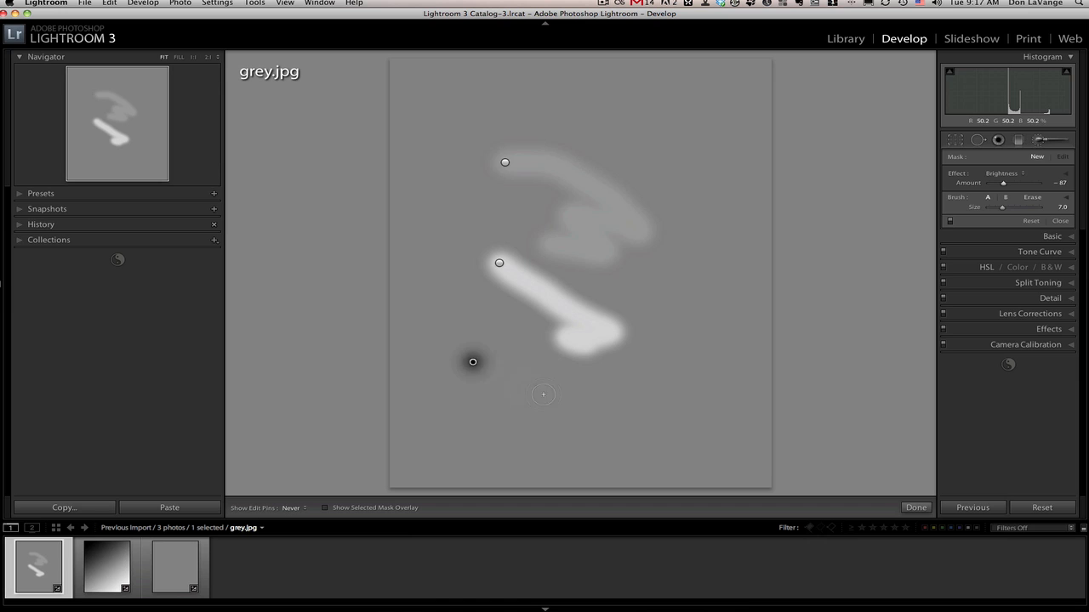
pyautogui.moveTo(472, 360); pyautogui.dragTo(561, 427)
pyautogui.press('h')
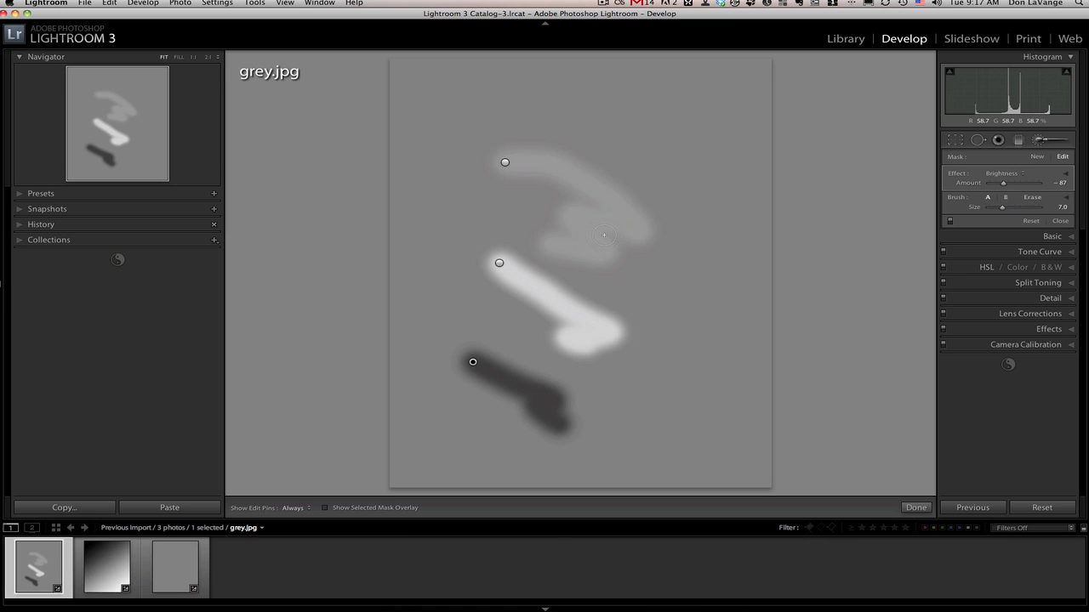
# Reduce the brush size to 6 and set the edit pins to show automatically.
pyautogui.press('[')
pyautogui.press('h')
pyautogui.press('h')
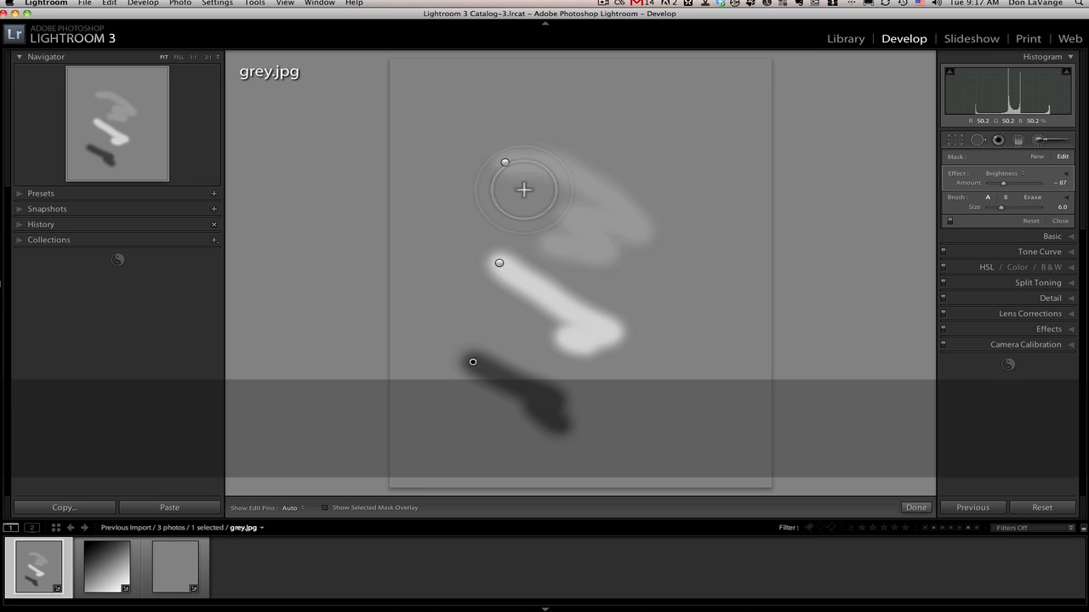
# Select the top stroke's edit pin, darken its Amount to -125, and brighten it to 20.
pyautogui.moveTo(508, 174)
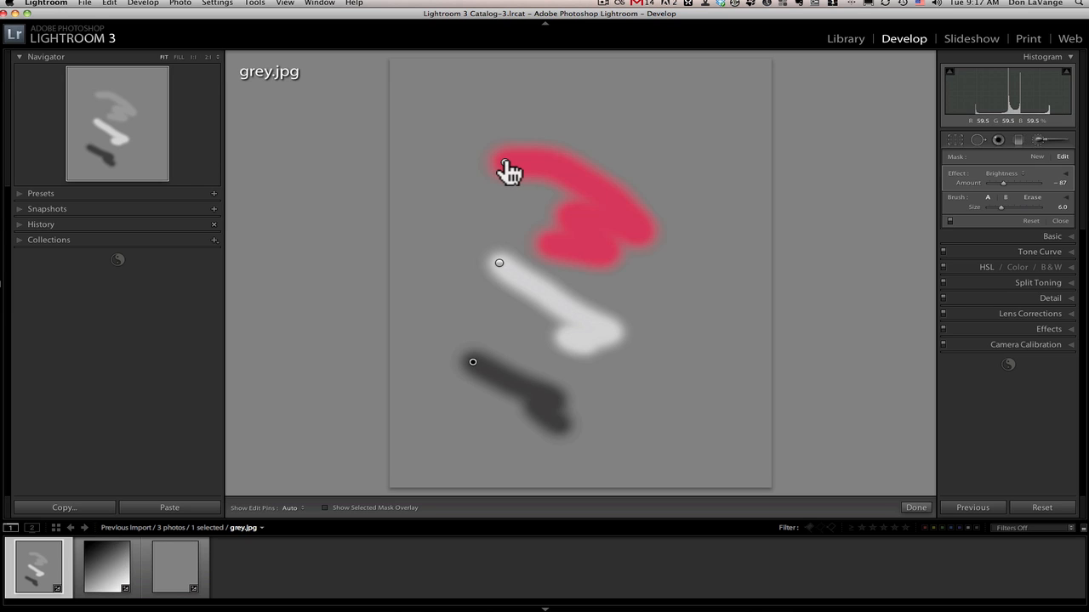
pyautogui.click(505, 164)
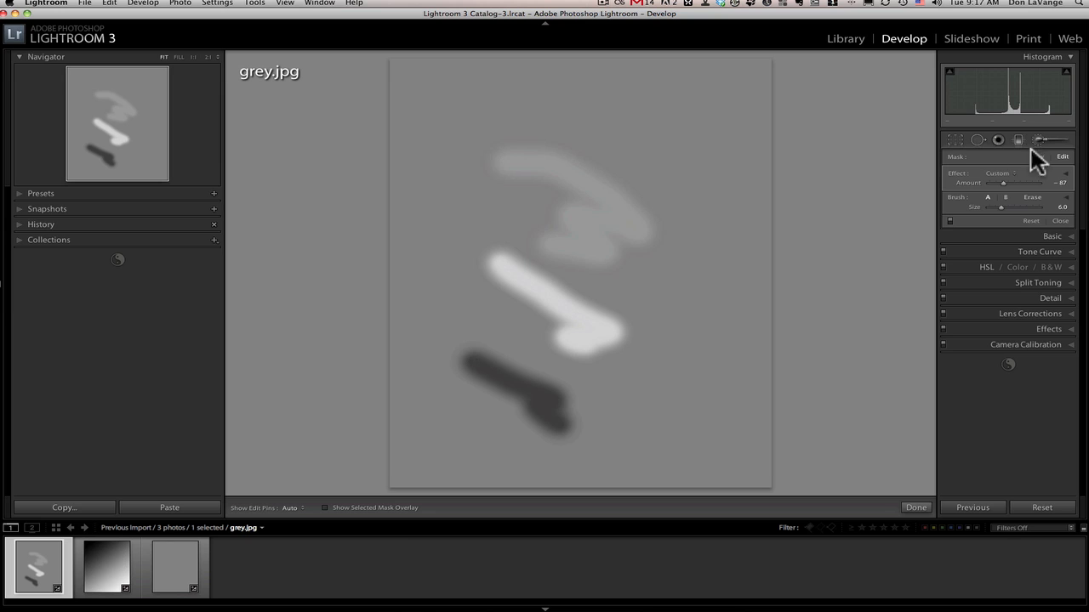
pyautogui.moveTo(1000, 181)
pyautogui.mouseDown()
pyautogui.moveTo(1025, 182)
pyautogui.moveTo(996, 182)
pyautogui.mouseUp()
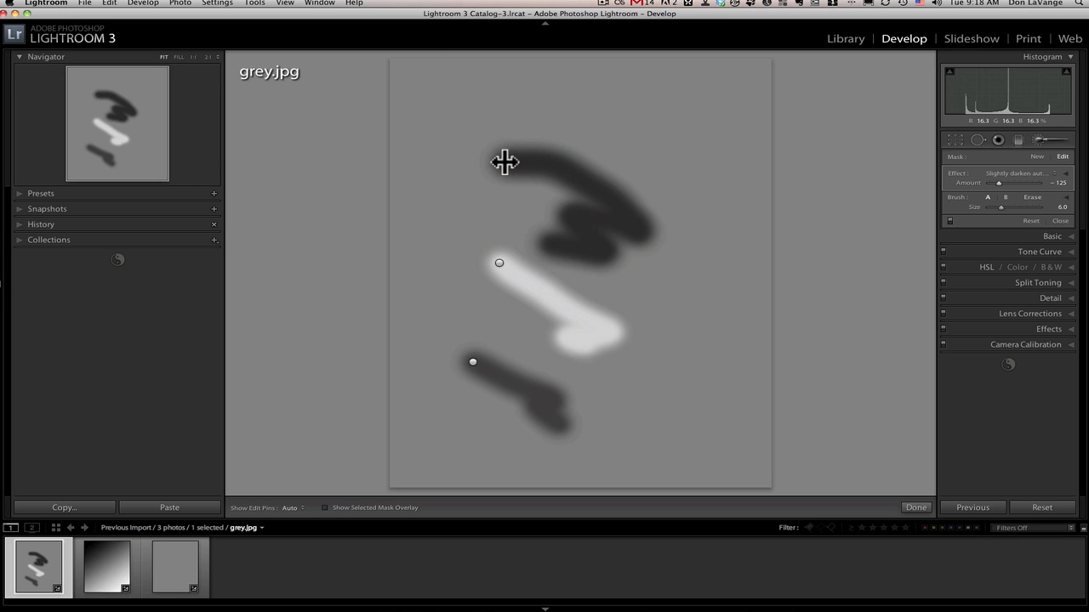
pyautogui.moveTo(504, 161)
pyautogui.mouseDown()
pyautogui.moveTo(540, 163)
pyautogui.moveTo(447, 160)
pyautogui.moveTo(629, 162)
pyautogui.mouseUp()
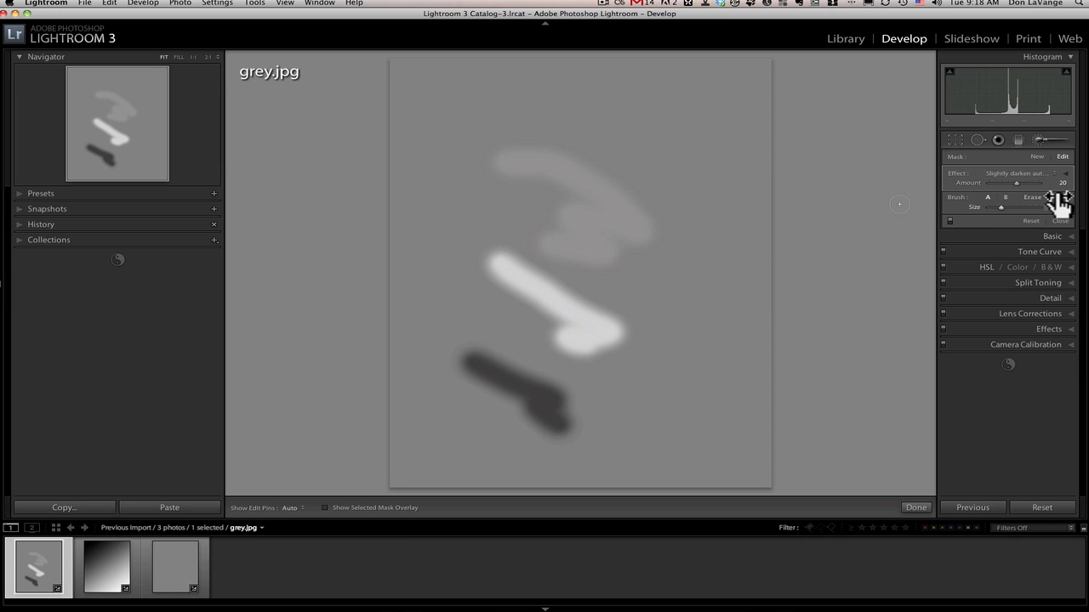
# Start a new mask, browse the brush effect presets without choosing one, and expand the individual effect sliders.
pyautogui.click(1037, 158)
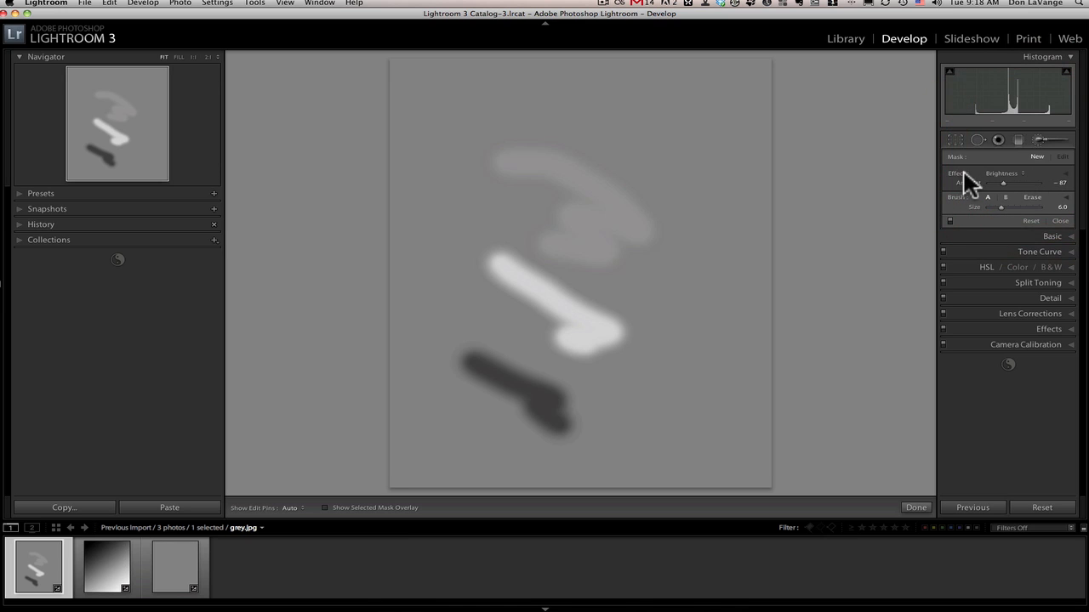
pyautogui.click(1013, 172)
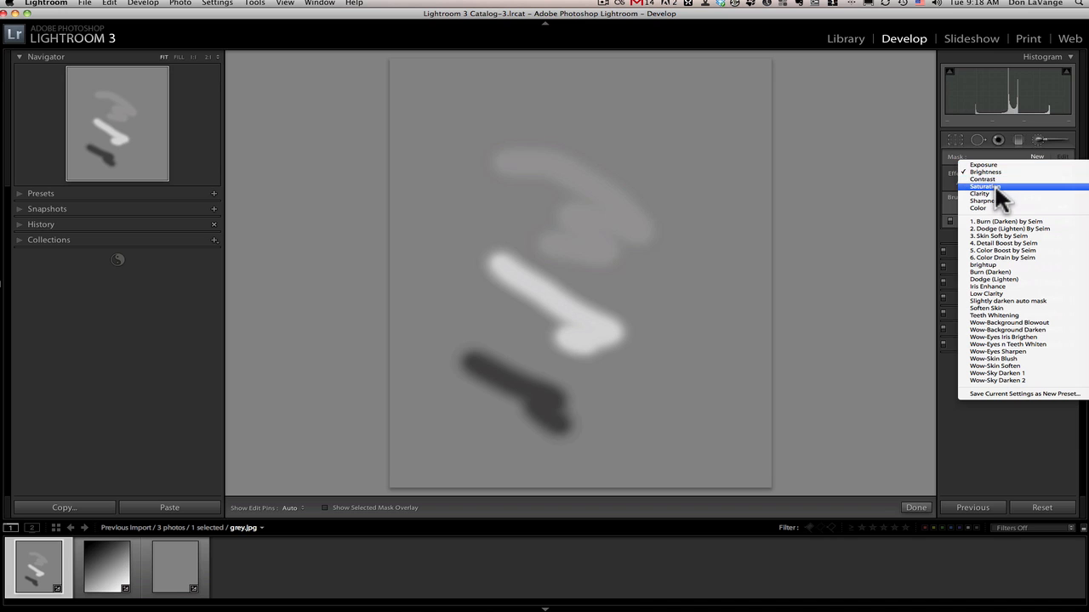
pyautogui.click(866, 161)
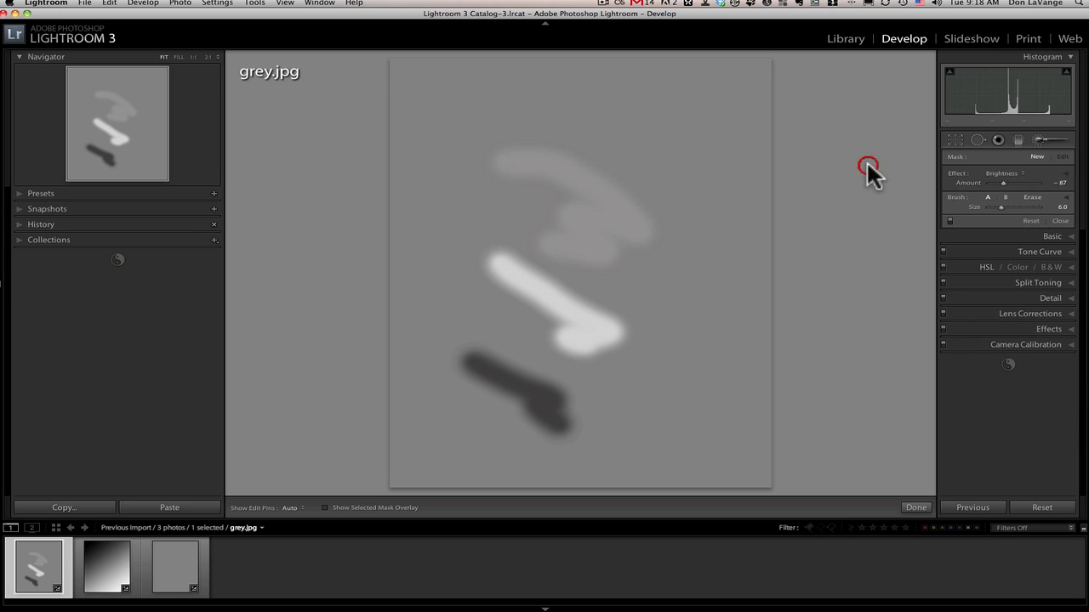
pyautogui.click(1066, 174)
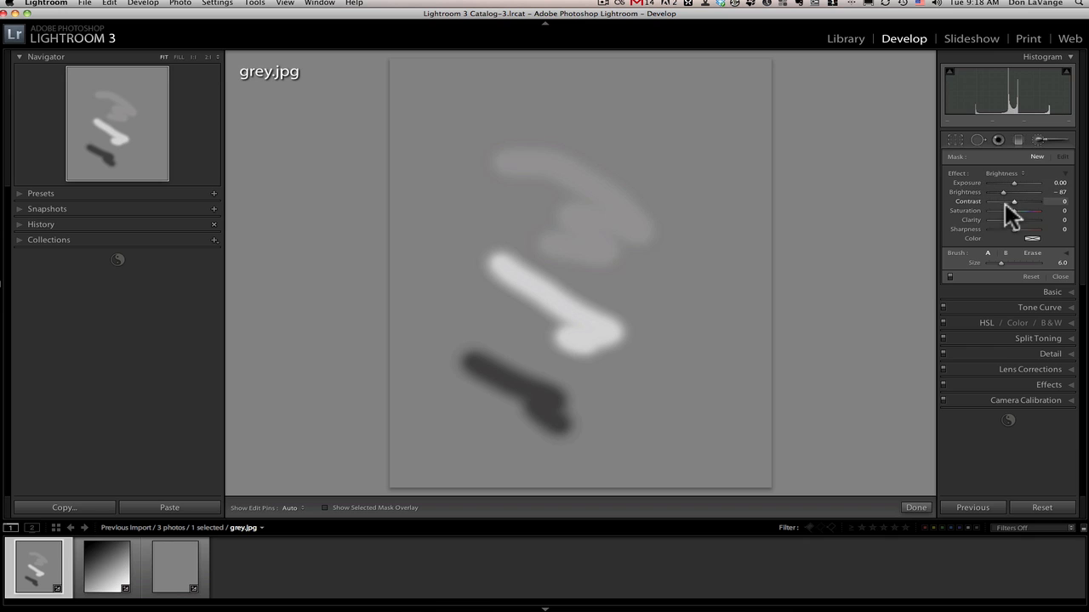
# Set Exposure to 1.46 and Brightness to 115, and paint a bright hooked stroke in the image's upper-right area.
pyautogui.moveTo(1011, 185); pyautogui.dragTo(1027, 191)
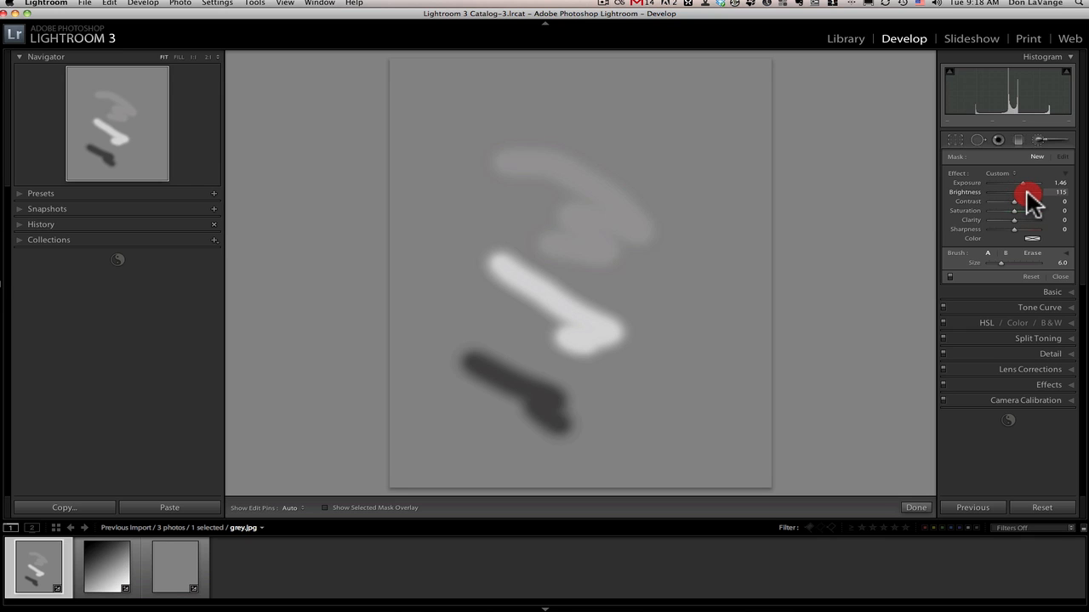
pyautogui.click(646, 122)
pyautogui.moveTo(714, 178)
pyautogui.mouseDown()
pyautogui.moveTo(673, 170)
pyautogui.moveTo(685, 192)
pyautogui.mouseUp()
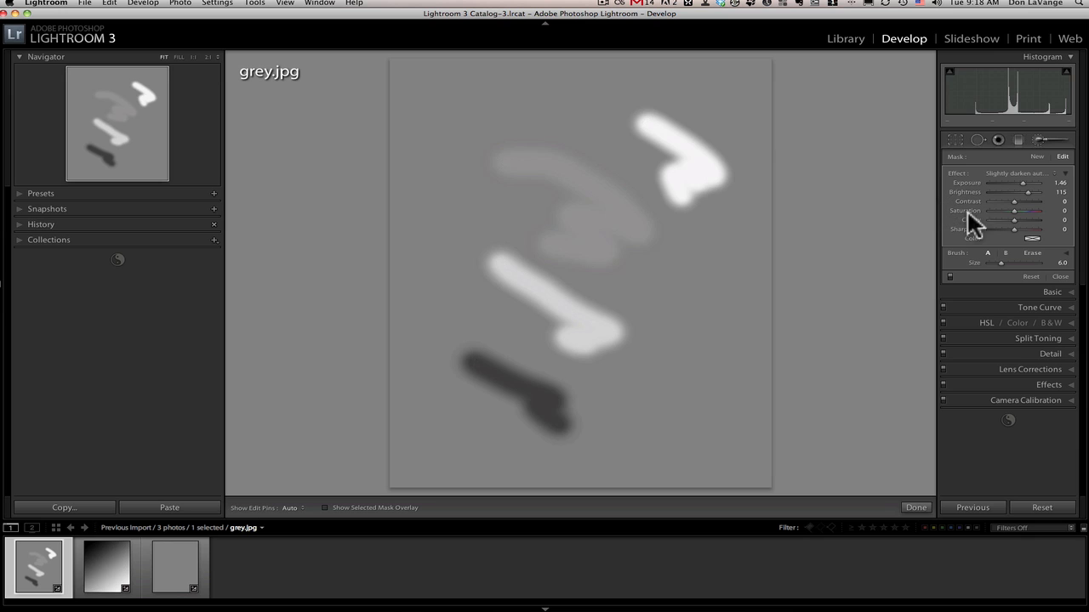
# Collapse the effect sliders into a single Amount control and set brush B's size to 37.2.
pyautogui.click(1064, 174)
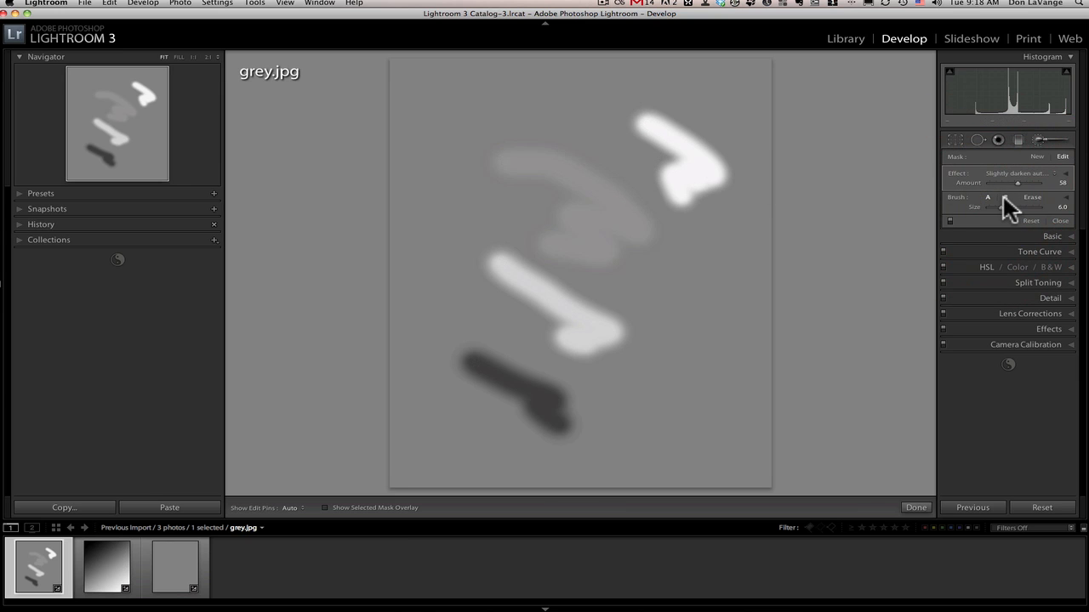
pyautogui.moveTo(1001, 207); pyautogui.dragTo(1019, 207)
pyautogui.click(987, 196)
# Switch between brush A, brush B and the Erase brush, finishing on brush A.
pyautogui.press('/')
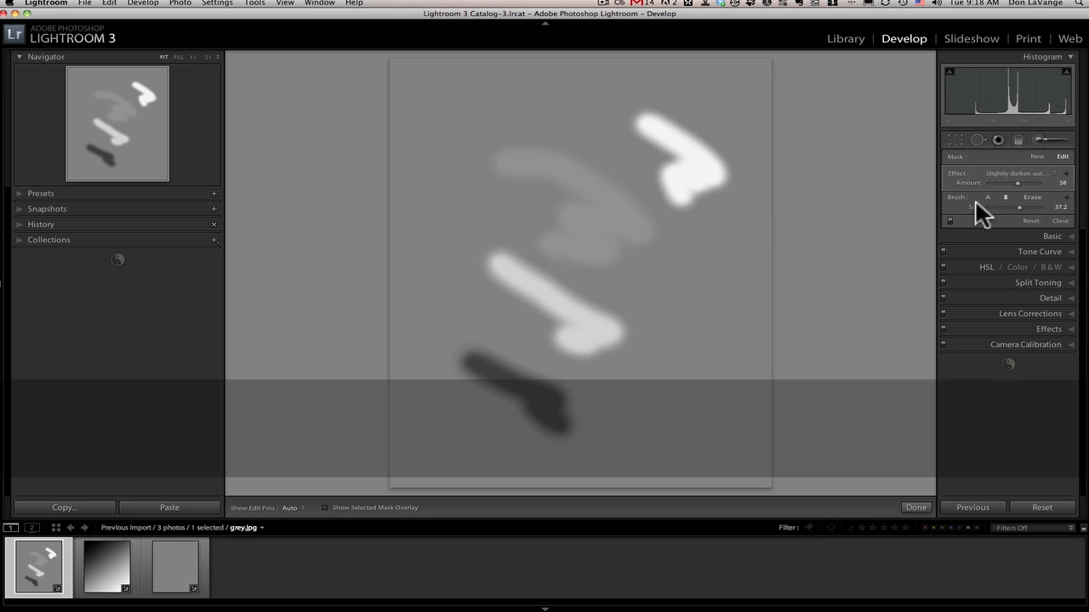
pyautogui.press('/')
pyautogui.press('/')
pyautogui.press('/')
pyautogui.click(1031, 196)
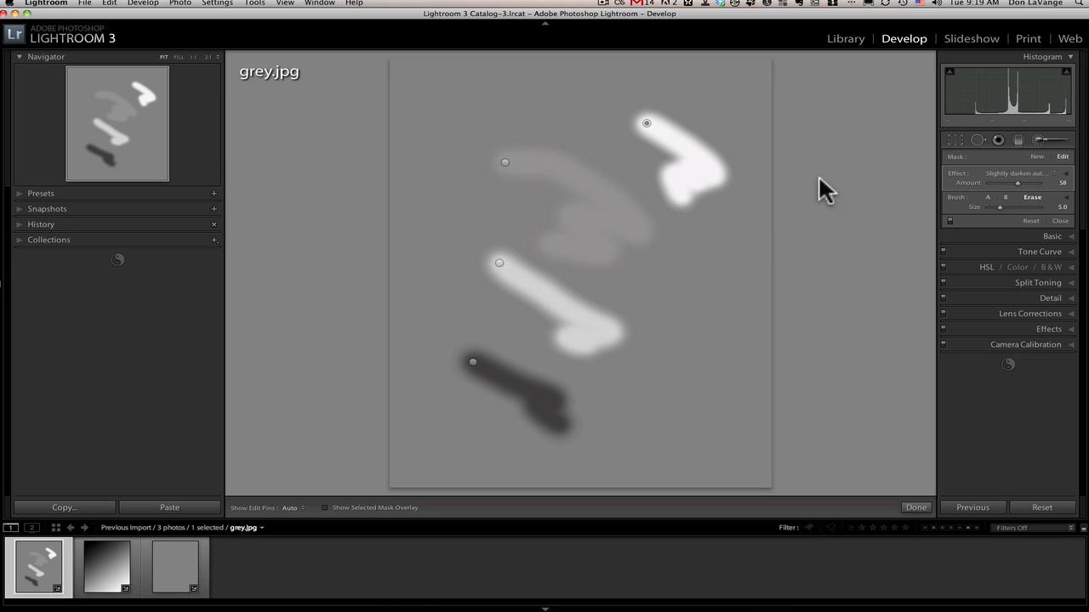
pyautogui.click(987, 197)
pyautogui.press('alt')
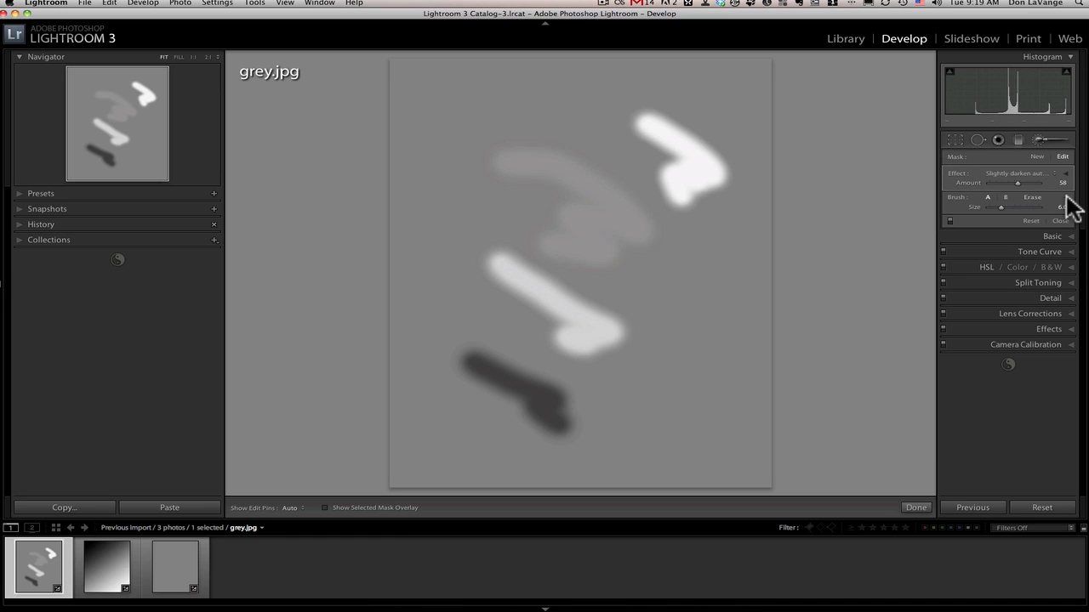
# Expand the detailed brush settings and revert the image to its import state in the history.
pyautogui.click(1066, 197)
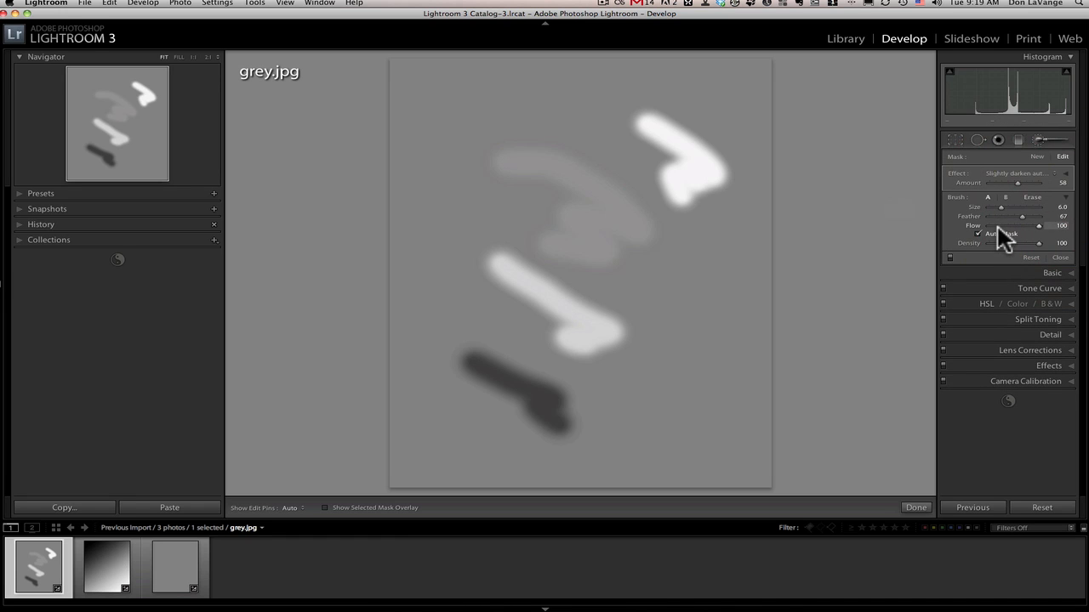
pyautogui.click(21, 224)
pyautogui.click(51, 299)
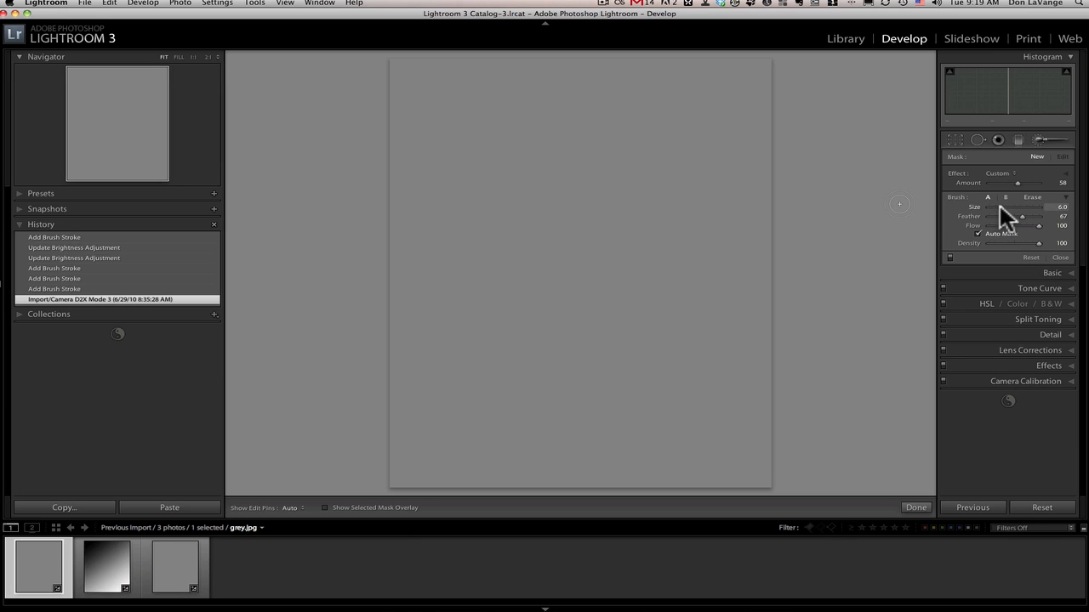
# Set the brush size to 16.2 with Feather 67 and paint a short bright diagonal stroke in the image's upper-left area.
pyautogui.moveTo(999, 206); pyautogui.dragTo(1009, 208)
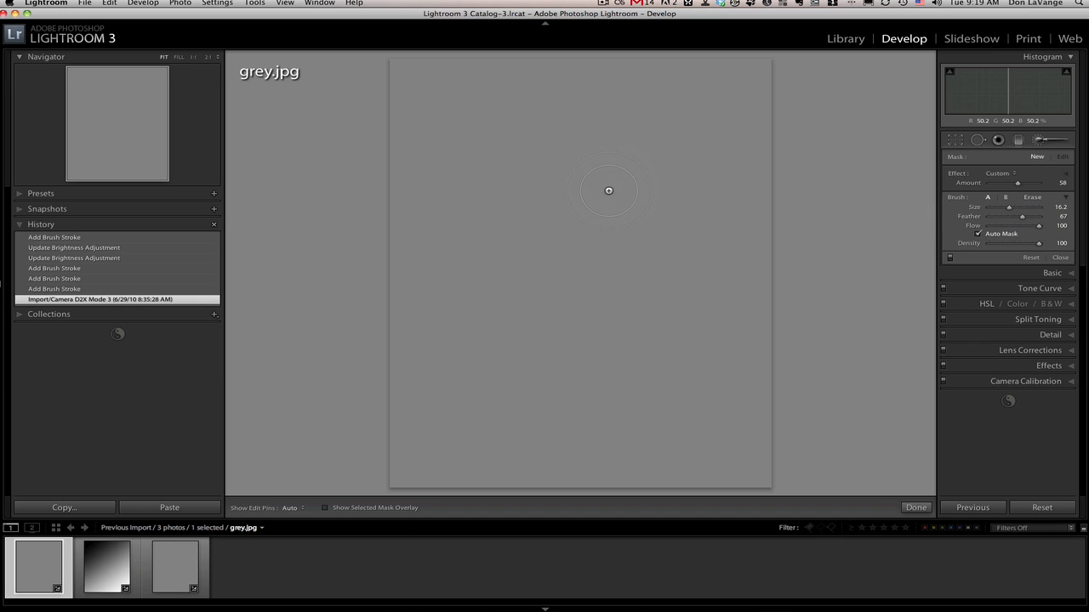
pyautogui.press('h')
pyautogui.moveTo(505, 175); pyautogui.dragTo(579, 212)
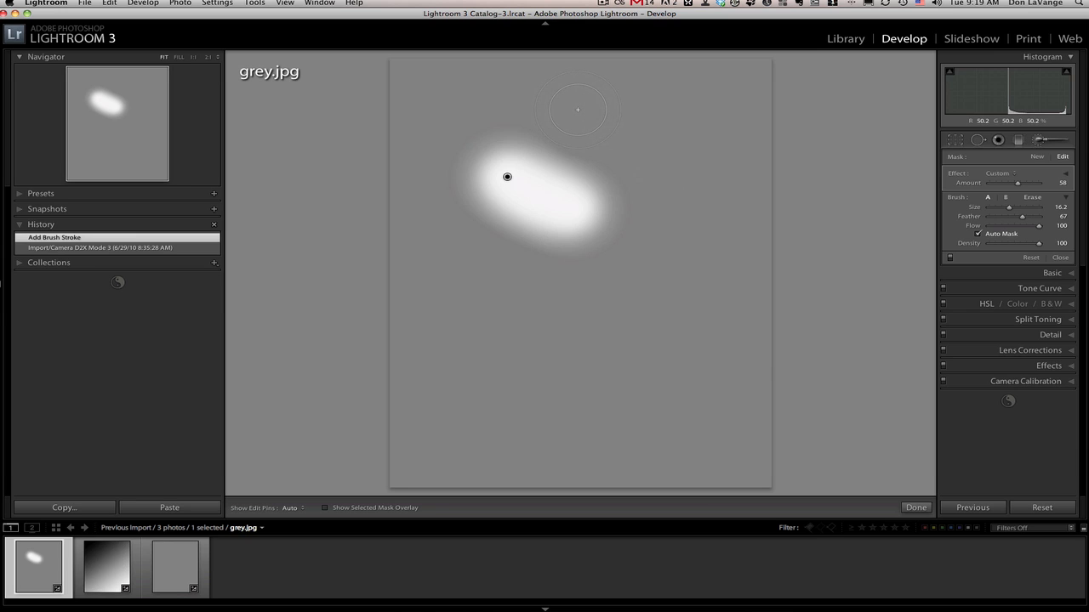
# Vary the brush size and feather, ending with Size 15 and Feather 37.
pyautogui.press(']')
pyautogui.press(']')
pyautogui.press(']')
pyautogui.press('[')
pyautogui.press('[')
pyautogui.press('[')
pyautogui.hotkey('shift', ']')
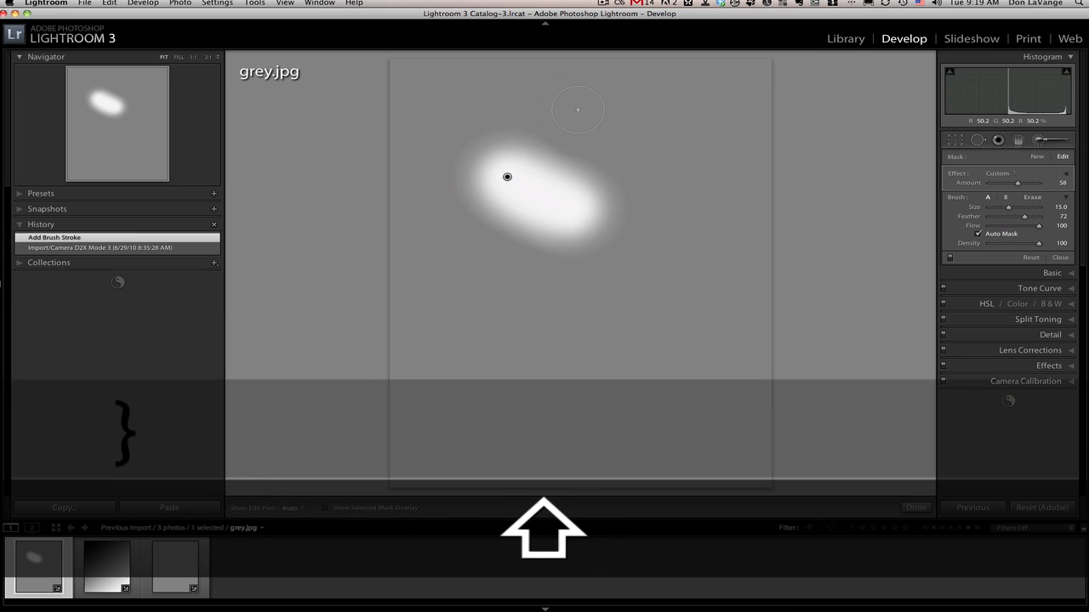
pyautogui.hotkey('shift', ']')
pyautogui.hotkey('shift', ']')
pyautogui.hotkey('shift', ']')
pyautogui.hotkey('shift', ']')
pyautogui.hotkey('shift', ']')
pyautogui.hotkey('shift', '[')
pyautogui.hotkey('shift', '[')
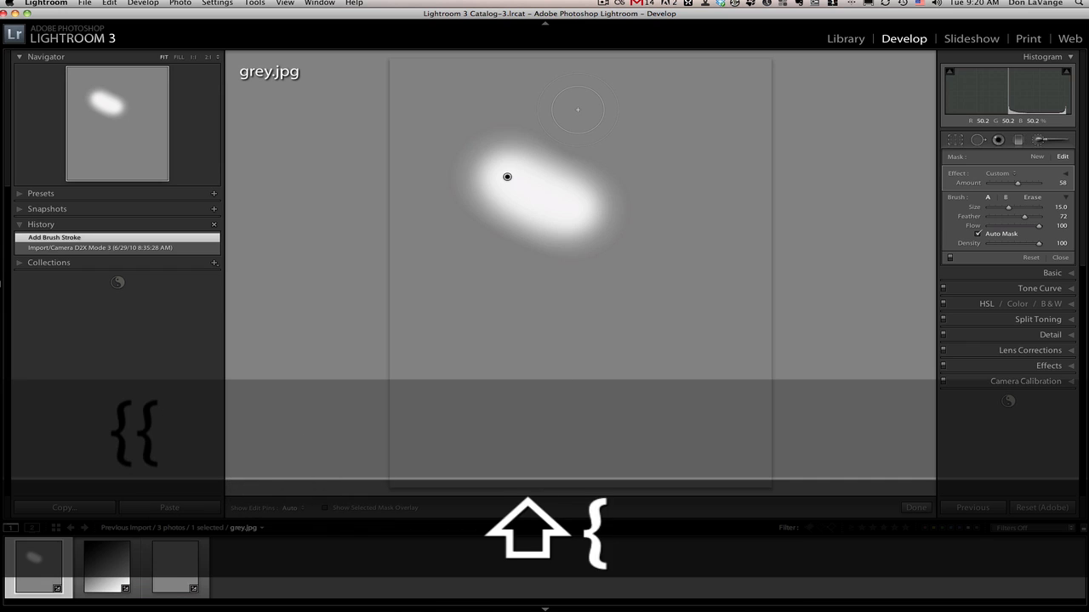
pyautogui.hotkey('shift', '[')
pyautogui.hotkey('shift', '[')
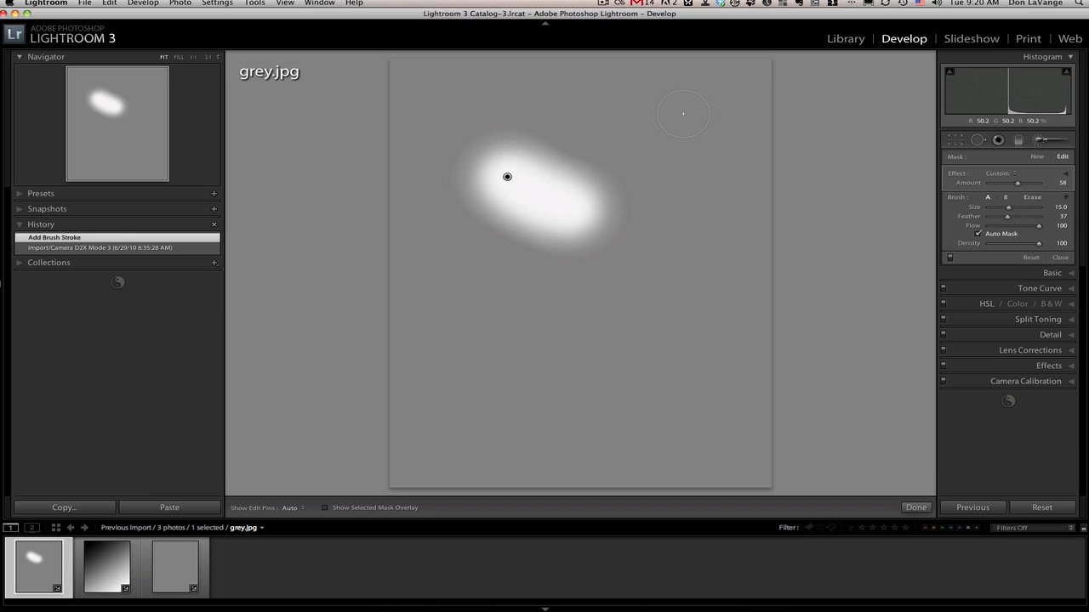
# Set the brush to Size 22 and Feather 77, and paint a soft dab and a curved stroke in the image's right half.
pyautogui.press(']')
pyautogui.press(']')
pyautogui.press(']')
pyautogui.press(']')
pyautogui.press(']')
pyautogui.press('[')
pyautogui.hotkey('shift', '[')
pyautogui.hotkey('shift', '[')
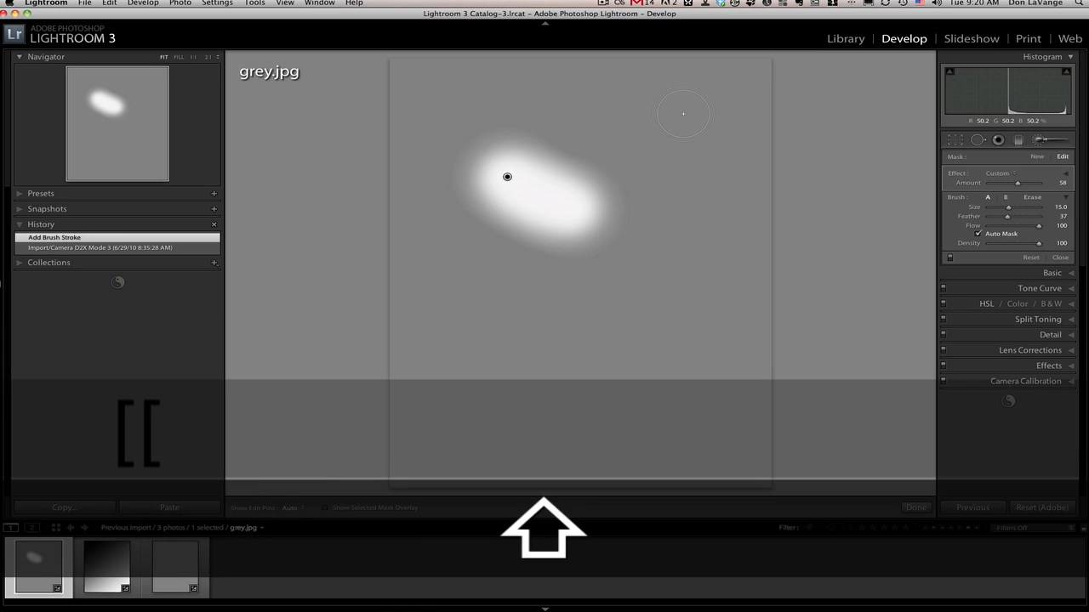
pyautogui.hotkey('shift', ']')
pyautogui.hotkey('shift', ']')
pyautogui.hotkey('shift', ']')
pyautogui.hotkey('shift', ']')
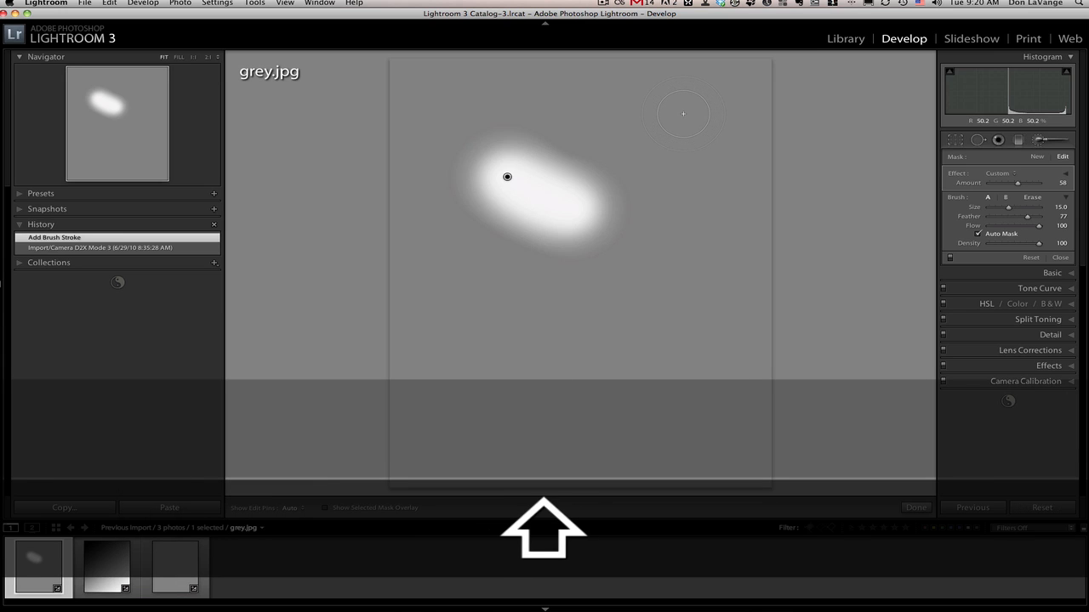
pyautogui.click(663, 156)
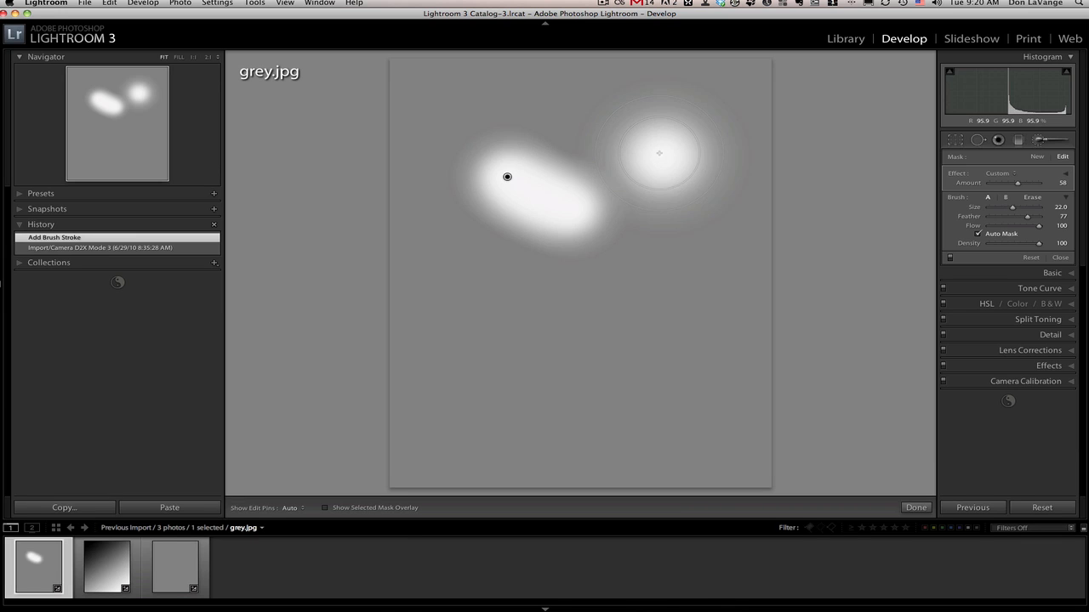
pyautogui.moveTo(684, 234); pyautogui.dragTo(600, 341)
# Lower the brush feather to 17 and paint a harder-edged stroke below the first bright stroke.
pyautogui.hotkey('shift', '[')
pyautogui.hotkey('shift', '[')
pyautogui.hotkey('shift', '[')
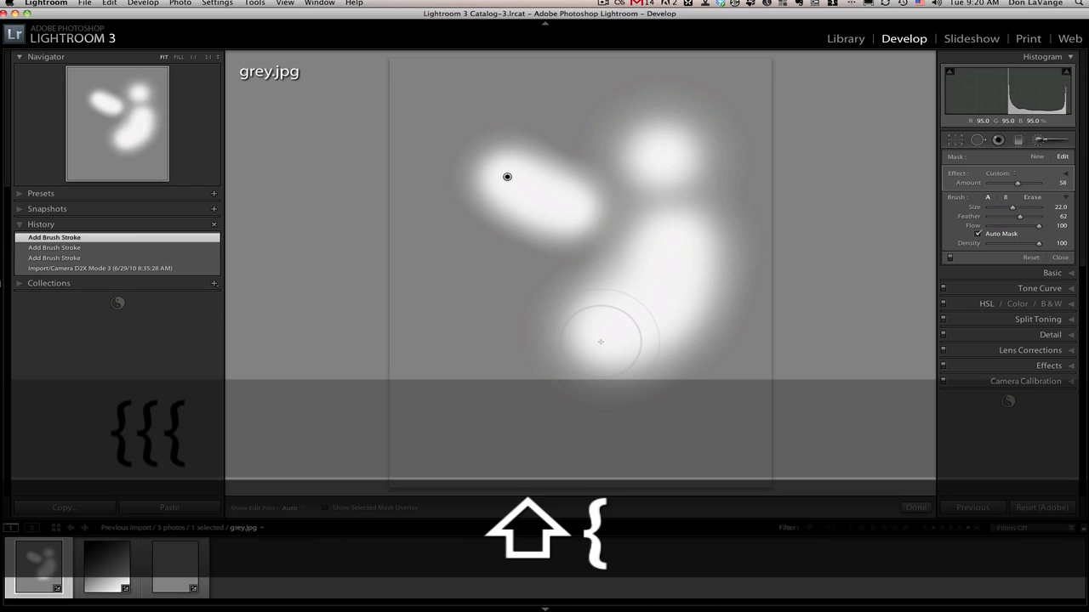
pyautogui.hotkey('shift', '[')
pyautogui.hotkey('shift', '[')
pyautogui.hotkey('shift', '[')
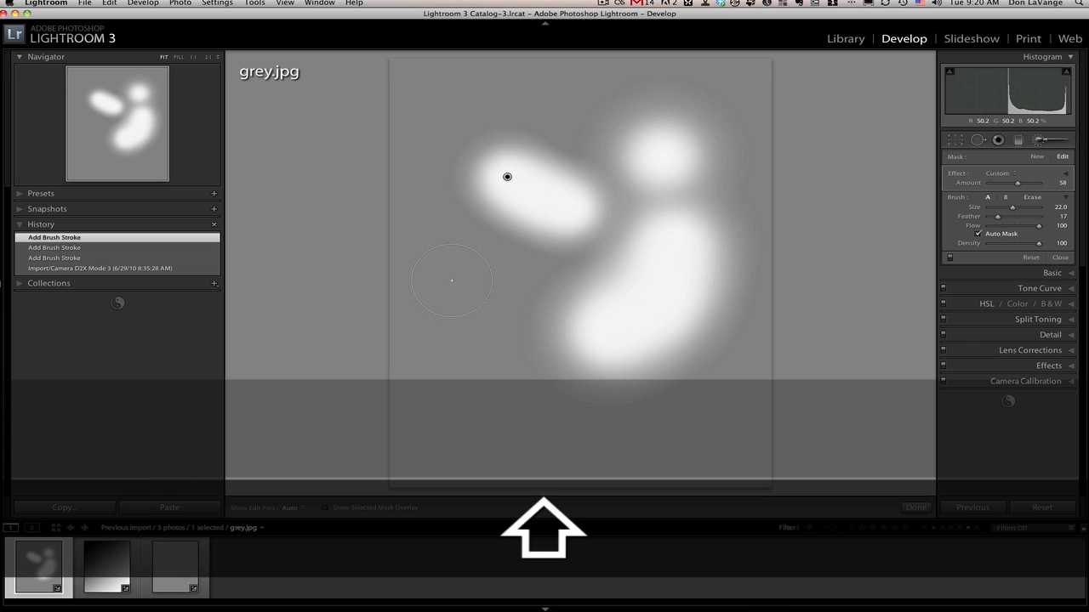
pyautogui.moveTo(440, 290); pyautogui.dragTo(489, 330)
# Clear the feather test strokes by returning the image to its import history state.
pyautogui.click(95, 278)
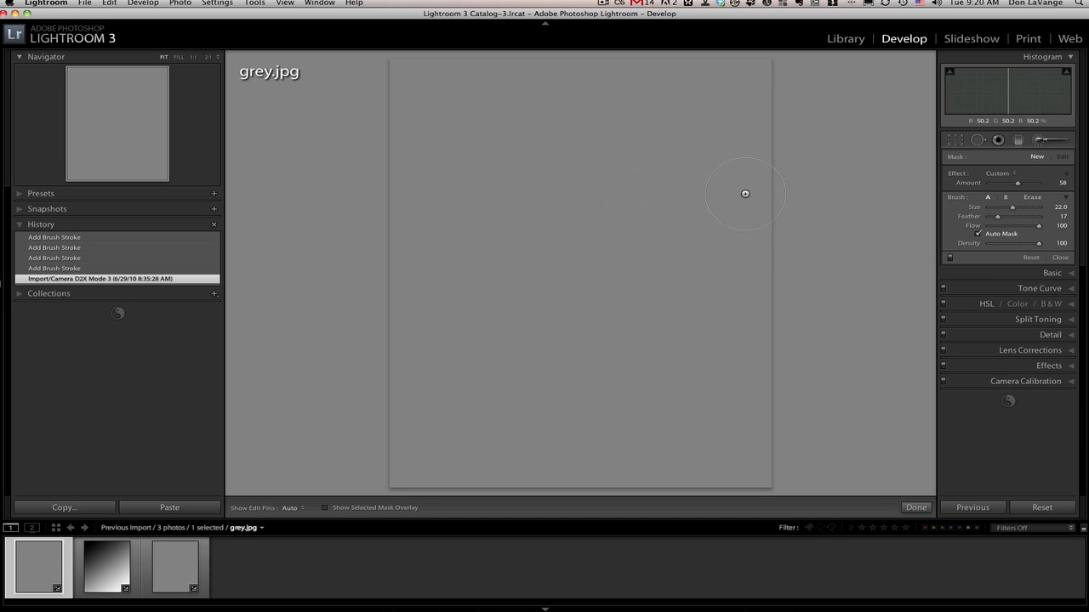
# Paint a diagonal test stroke in the image's upper half at Flow 100 and delete that adjustment.
pyautogui.moveTo(547, 193); pyautogui.dragTo(620, 243)
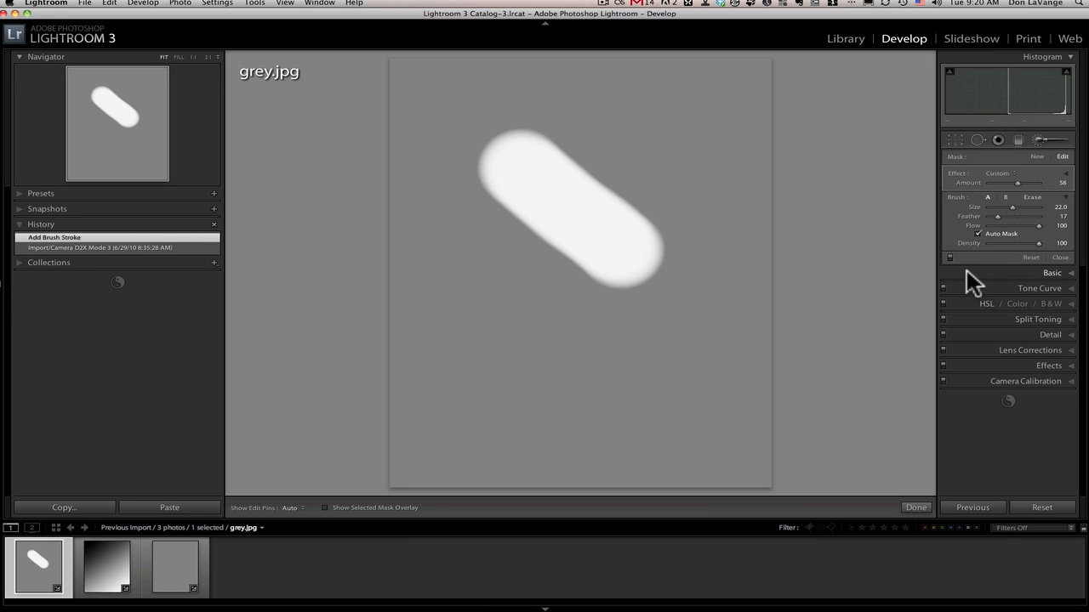
pyautogui.press('Delete')
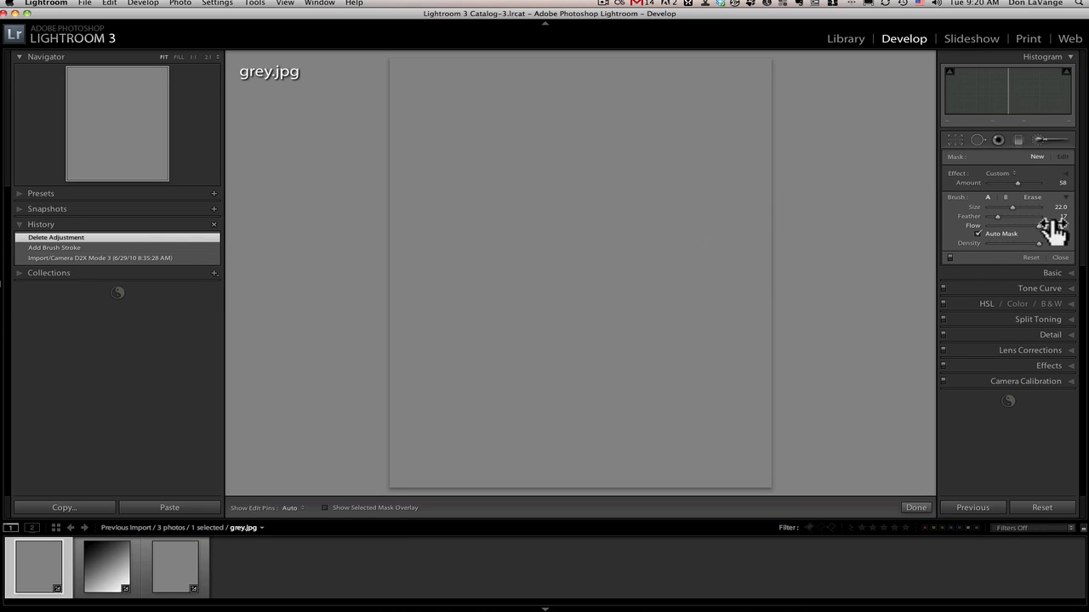
# Set the brush Flow to 24 and build up a diagonal stroke with repeated overlapping passes, raising the Amount to 93.
pyautogui.moveTo(1037, 224); pyautogui.dragTo(1000, 226)
pyautogui.moveTo(507, 155); pyautogui.dragTo(625, 223)
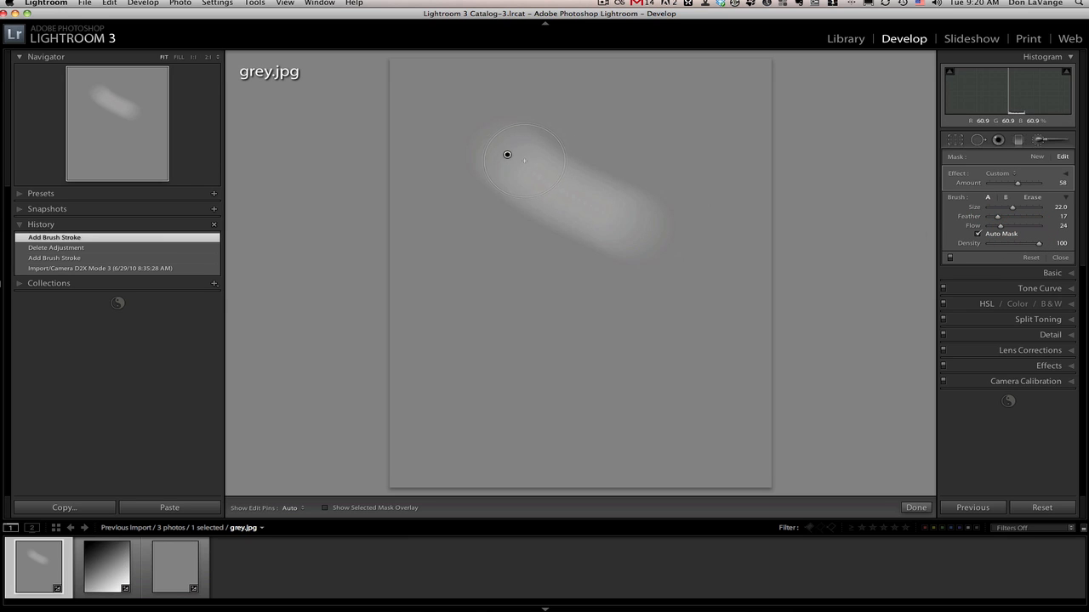
pyautogui.moveTo(511, 153)
pyautogui.mouseDown()
pyautogui.moveTo(596, 208)
pyautogui.moveTo(555, 174)
pyautogui.mouseUp()
pyautogui.press('h')
pyautogui.moveTo(633, 232); pyautogui.dragTo(542, 165)
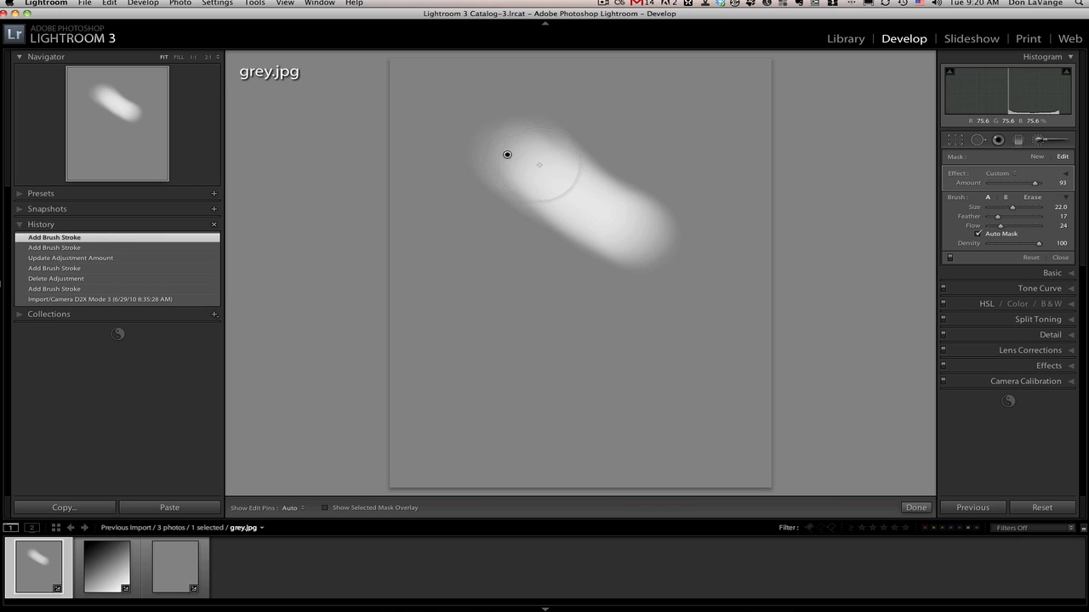
pyautogui.moveTo(584, 214)
pyautogui.mouseDown()
pyautogui.moveTo(540, 165)
pyautogui.moveTo(646, 240)
pyautogui.mouseUp()
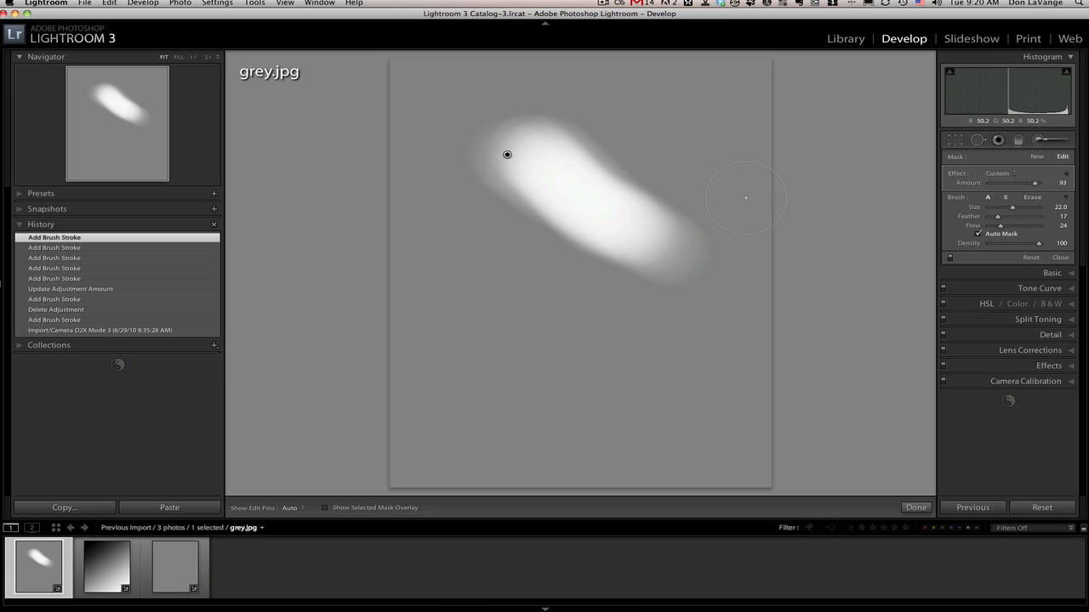
# Set the brush Flow to 100 and paint a single solid diagonal stroke below the built-up one.
pyautogui.moveTo(1002, 226); pyautogui.dragTo(1050, 228)
pyautogui.press('h')
pyautogui.moveTo(493, 286)
pyautogui.mouseDown()
pyautogui.moveTo(540, 329)
pyautogui.moveTo(614, 370)
pyautogui.mouseUp()
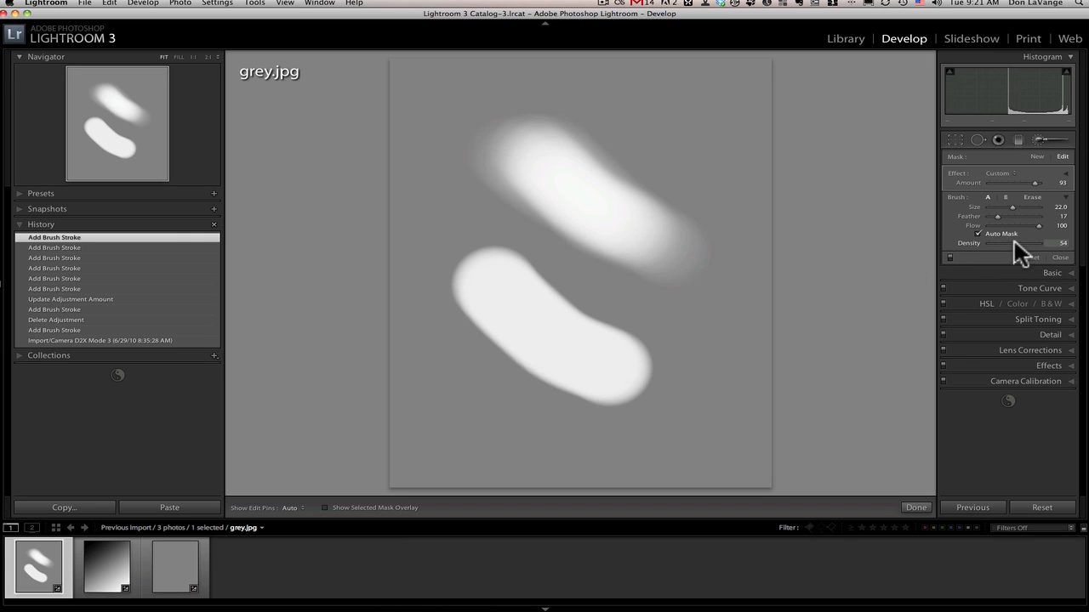
# Add a new mask with a single dab at Density 54, and paint down the image's right side at Density 100.
pyautogui.click(1037, 157)
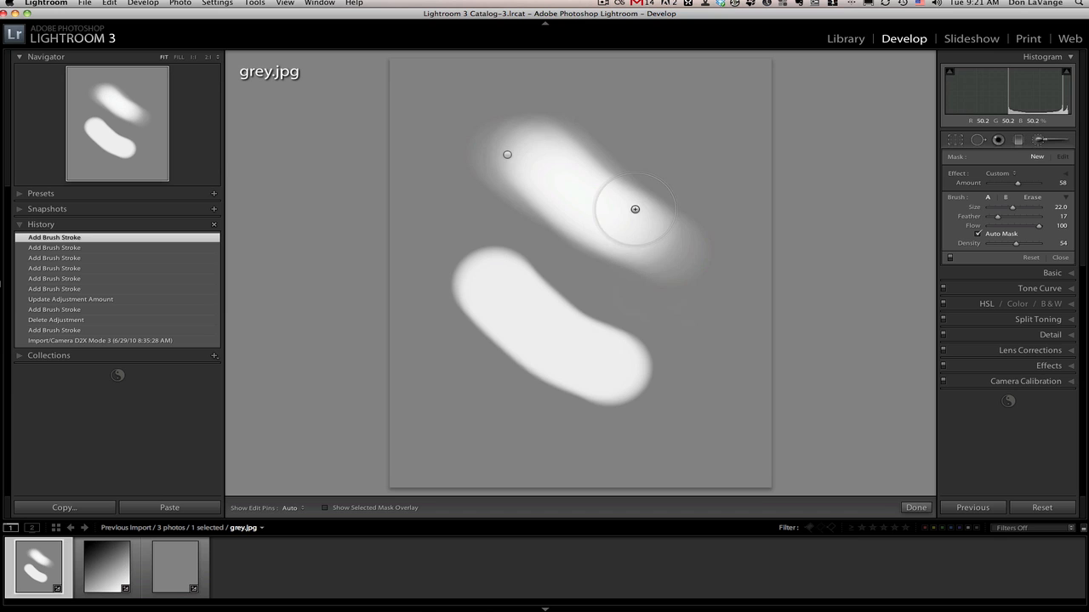
pyautogui.click(657, 133)
pyautogui.moveTo(1016, 242); pyautogui.dragTo(1039, 243)
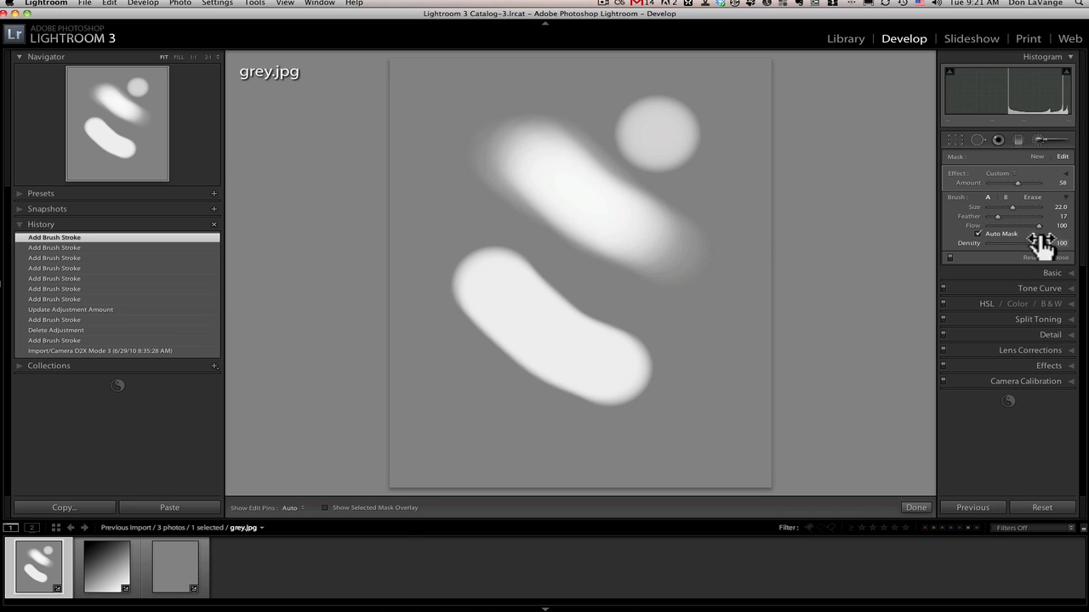
pyautogui.moveTo(734, 197); pyautogui.dragTo(726, 380)
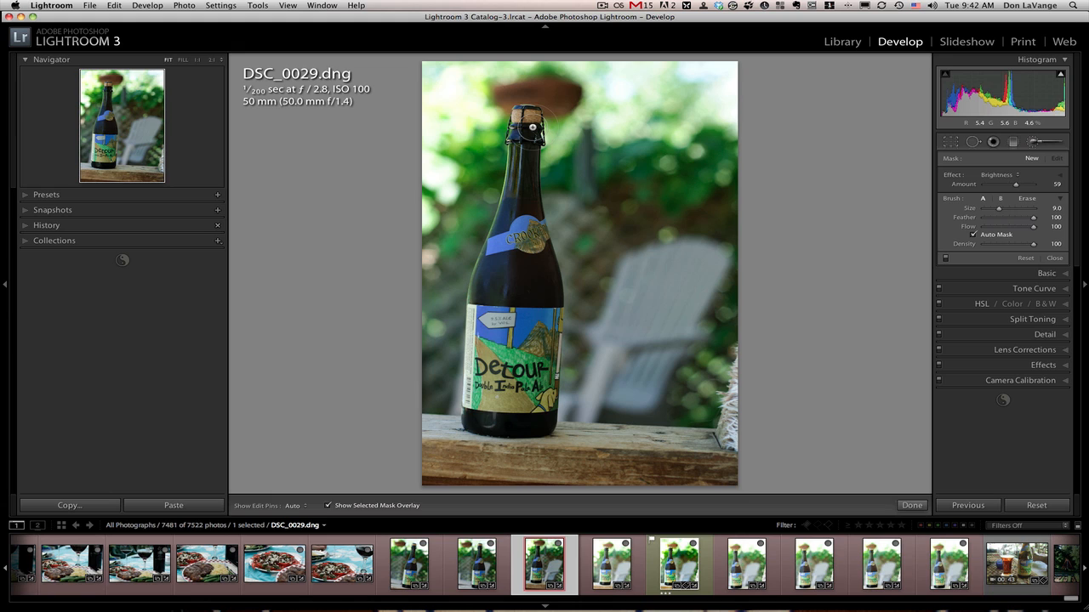
# Paint a Brightness adjustment with Auto Mask on over the bottle's neck in DSC_0029.dng and hide the mask overlay.
pyautogui.press('h')
pyautogui.moveTo(533, 126); pyautogui.dragTo(534, 163)
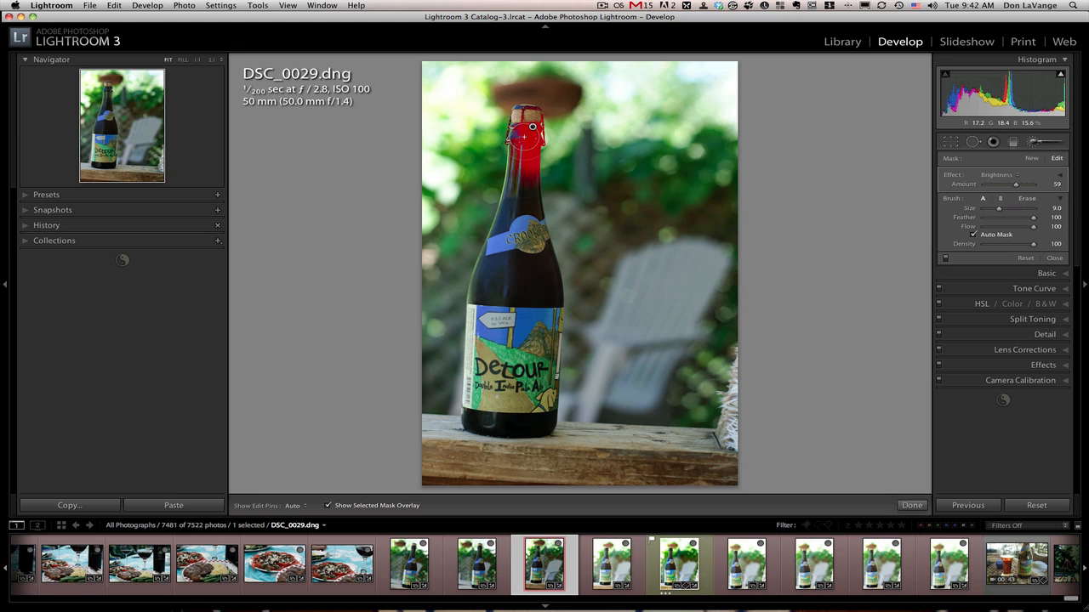
pyautogui.press('o')
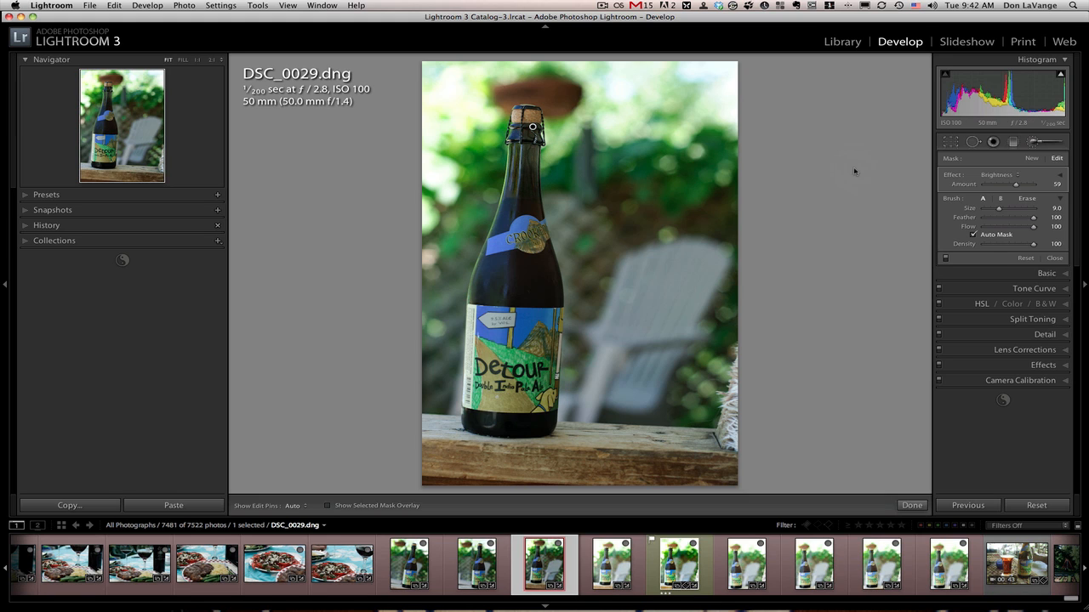
# Raise the neck adjustment's Amount to 200, extend the stroke down the neck, and lower the Amount to 12 with the overlay shown.
pyautogui.moveTo(1011, 188); pyautogui.dragTo(1040, 187)
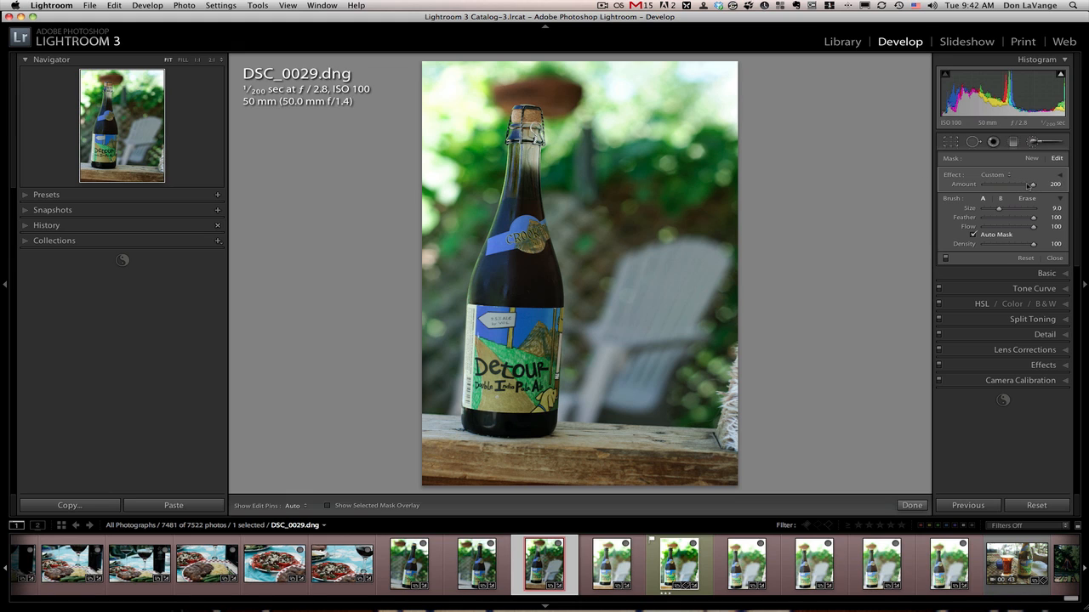
pyautogui.moveTo(533, 127); pyautogui.dragTo(533, 195)
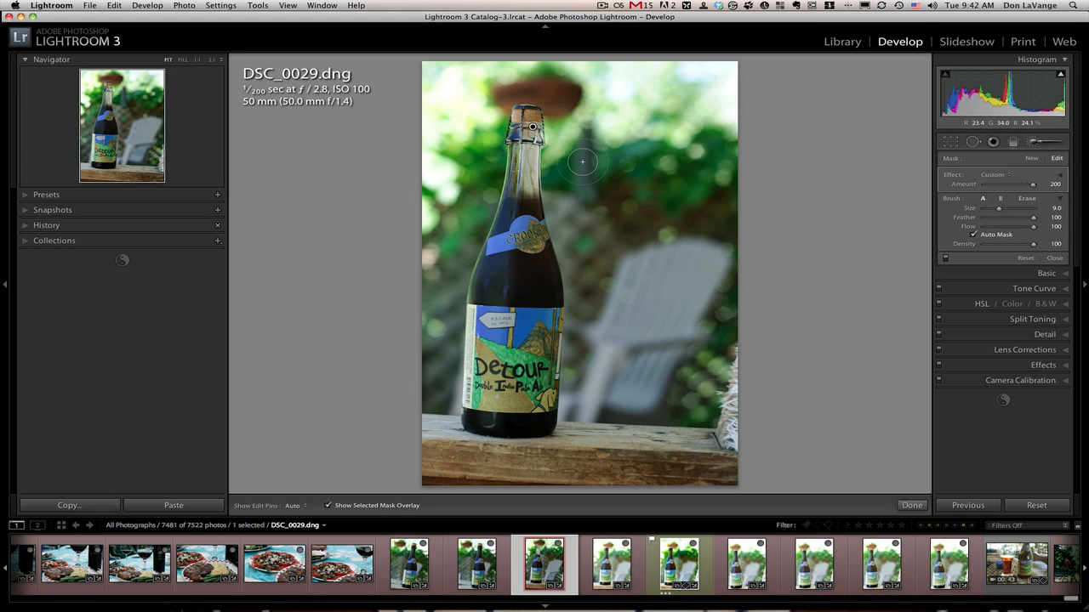
pyautogui.press('o')
pyautogui.moveTo(1033, 184); pyautogui.dragTo(1009, 186)
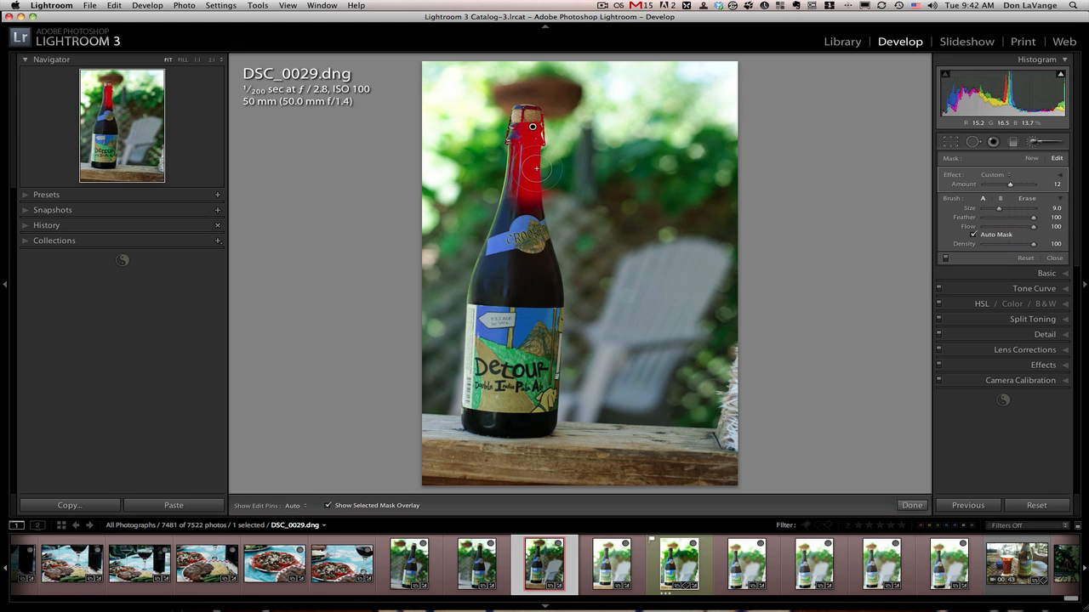
# Toggle the mask overlay off and on, and delete the bottle neck adjustment.
pyautogui.press('o')
pyautogui.press('o')
pyautogui.press('Delete')
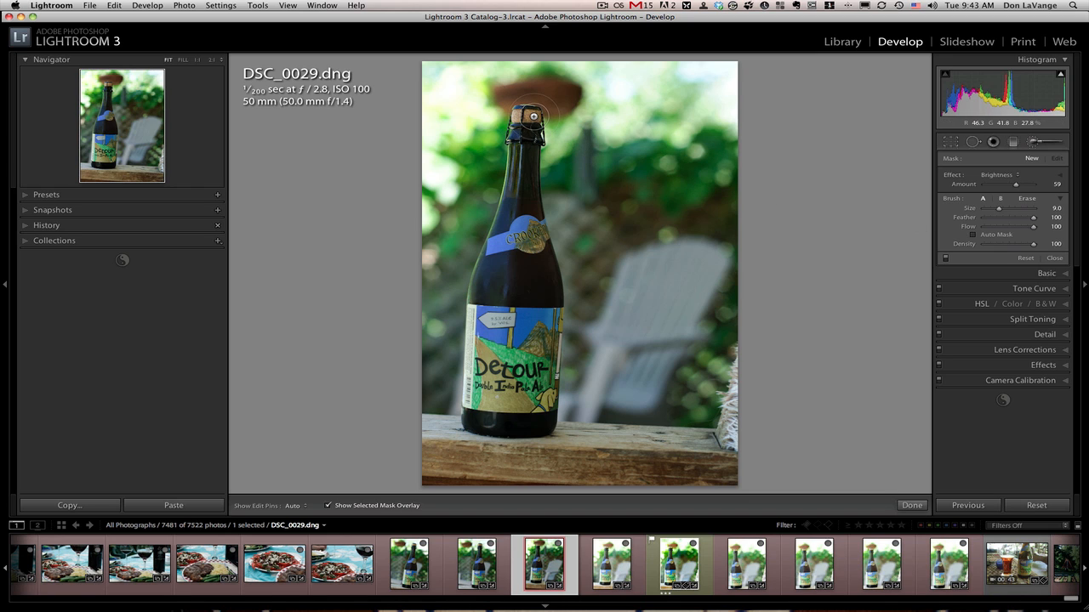
# With Auto Mask off, paint a Brightness adjustment down the bottle's right side and erase the spill beside the neck.
pyautogui.moveTo(533, 116)
pyautogui.mouseDown()
pyautogui.moveTo(549, 391)
pyautogui.moveTo(533, 244)
pyautogui.mouseUp()
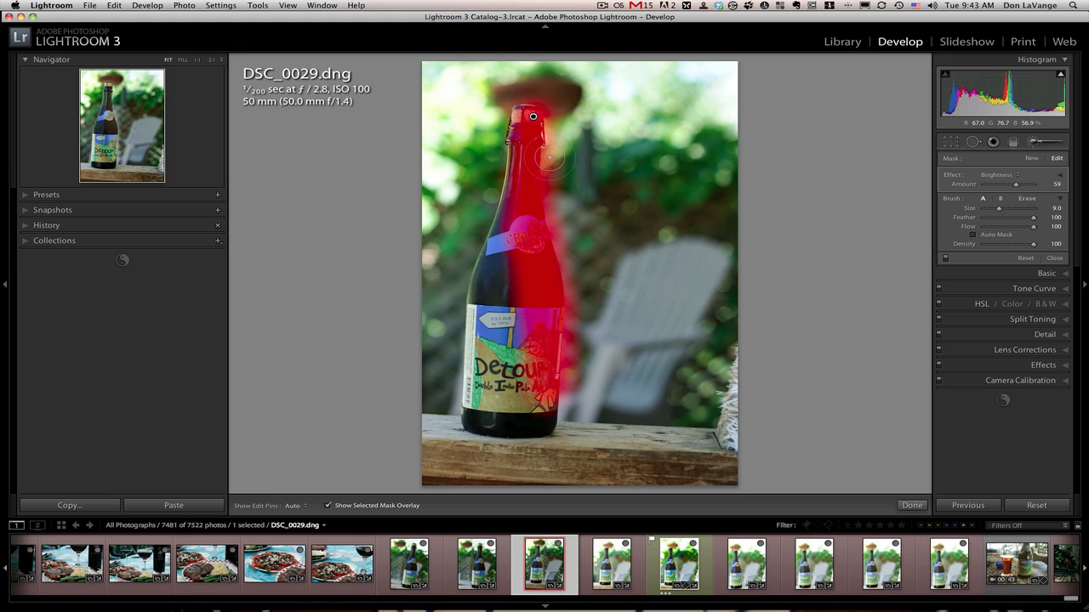
pyautogui.press('alt')
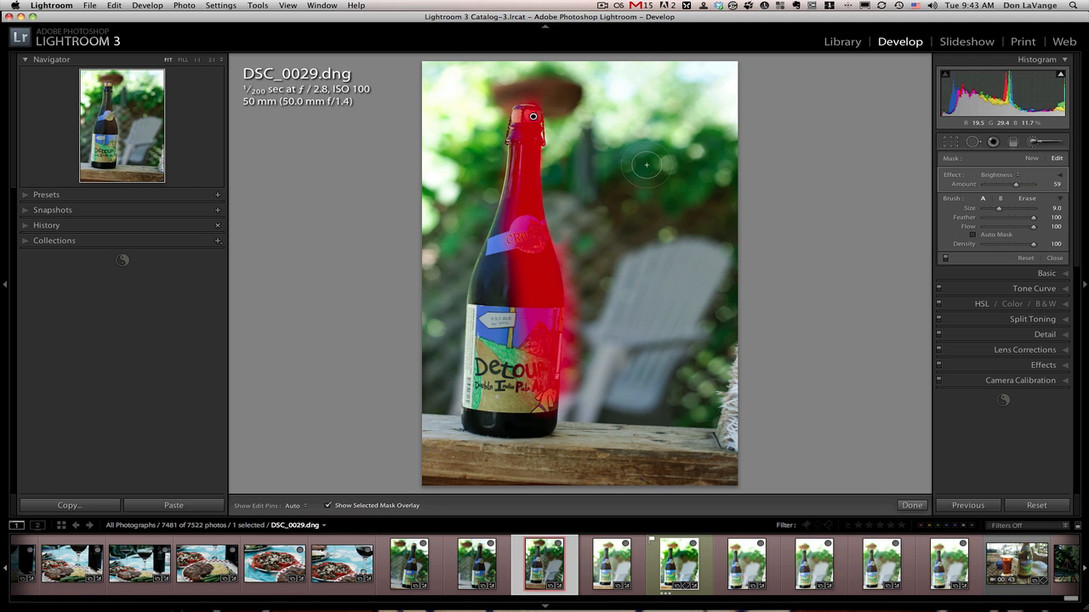
# Extend the mask onto the foliage right of the bottle and, with Auto Mask on, the chair back, hiding the edit pins.
pyautogui.moveTo(628, 156); pyautogui.dragTo(651, 192)
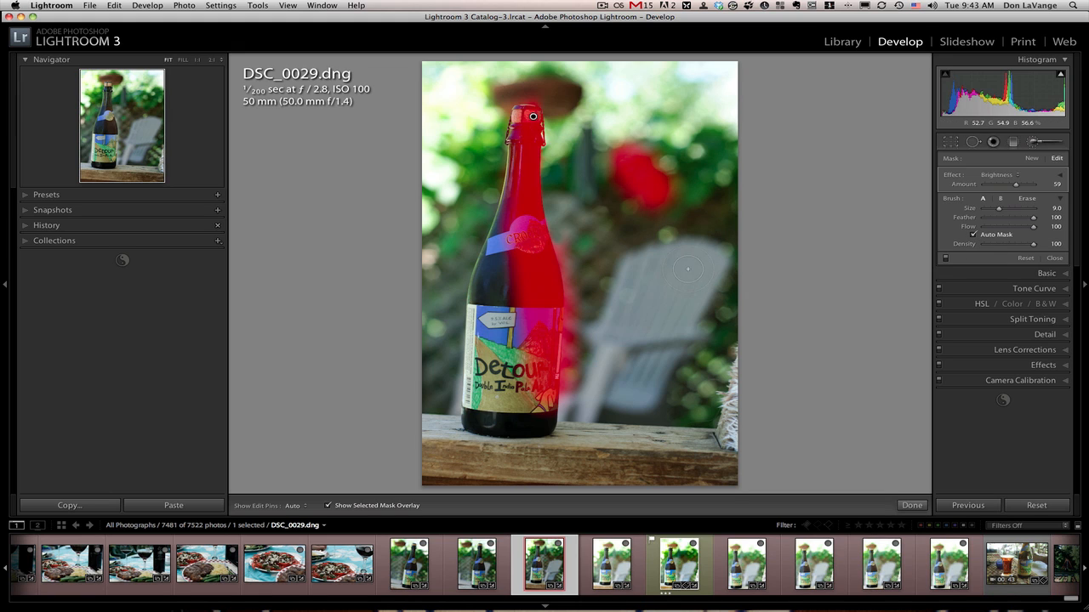
pyautogui.press('h')
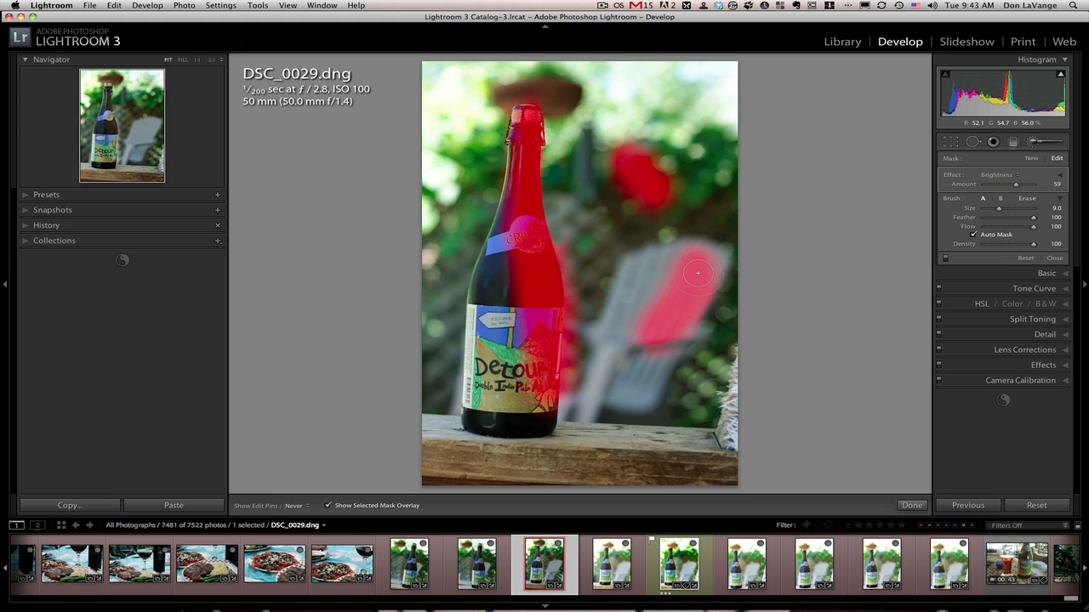